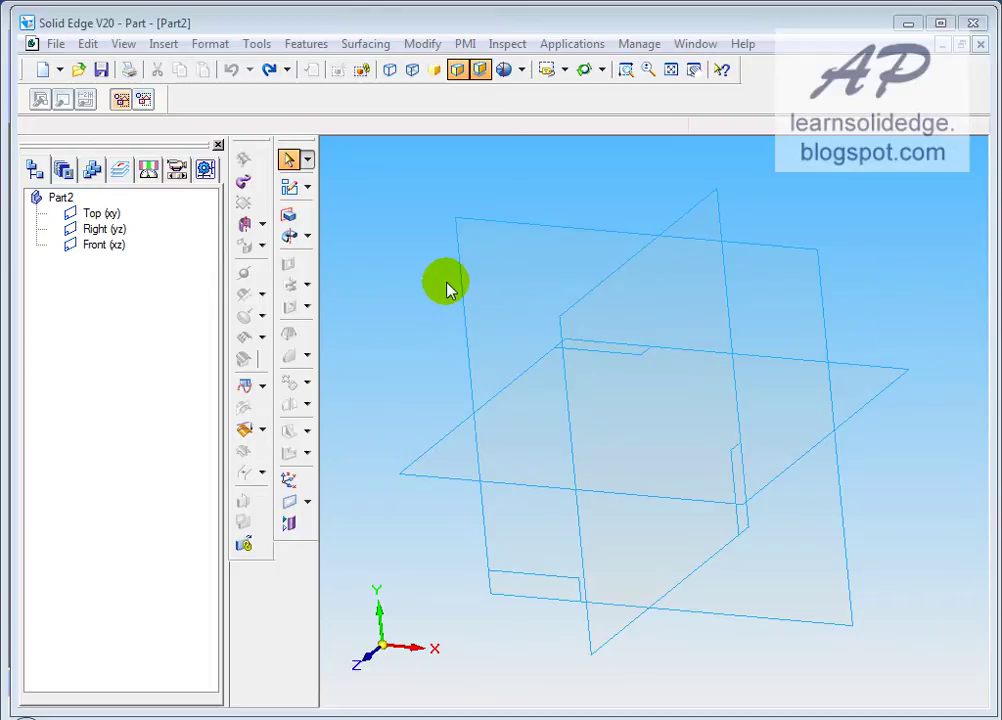
Start an Extruded Surface with its profile sketch on the Top plane.
{"action": "left_click", "coordinate": [262, 224]}
{"action": "left_click", "coordinate": [338, 227]}
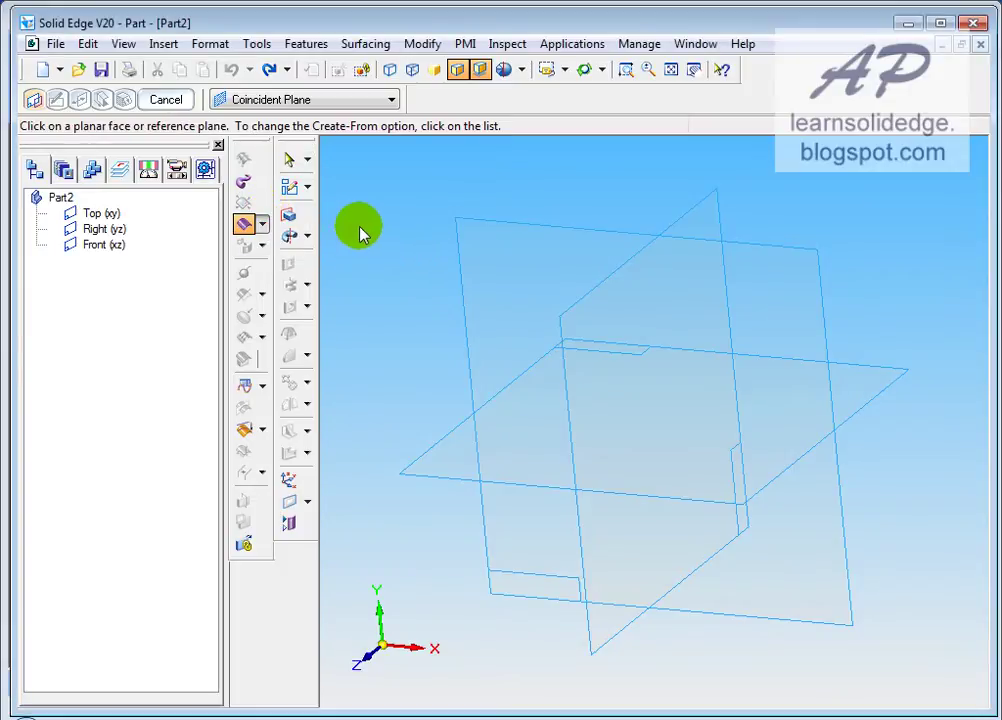
{"action": "left_click", "coordinate": [474, 278]}
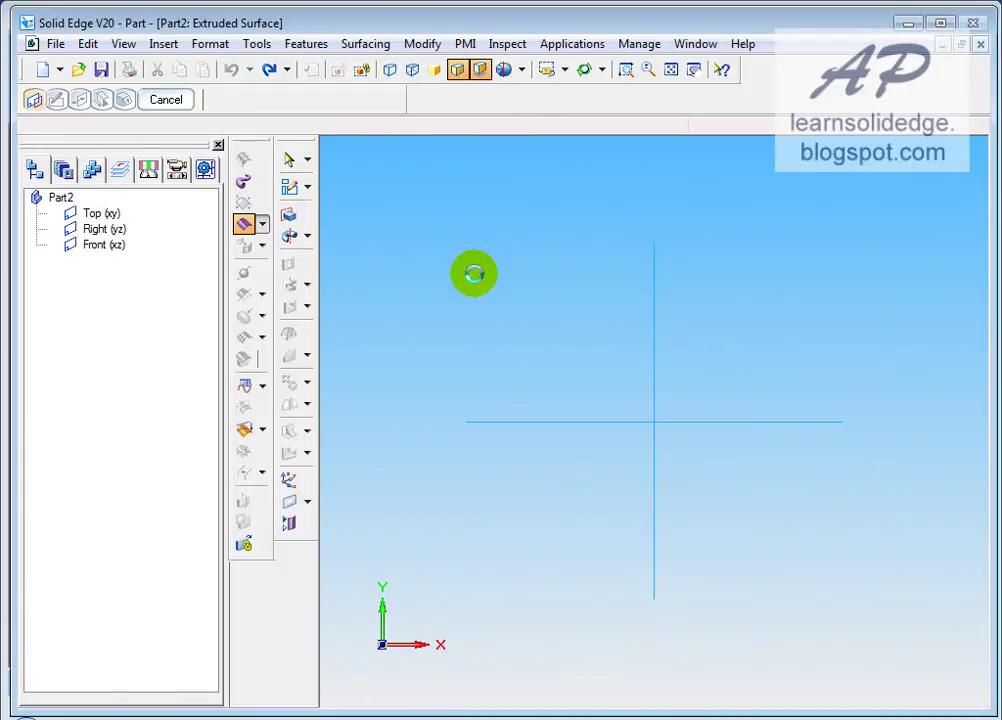
Draw a freeform curve right of the vertical axis and close the sketch.
{"action": "left_click", "coordinate": [275, 206]}
{"action": "left_click_drag", "start_coordinate": [595, 201], "coordinate": [761, 256]}
{"action": "left_click", "coordinate": [722, 351]}
{"action": "left_click", "coordinate": [776, 519]}
{"action": "right_click", "coordinate": [776, 519]}
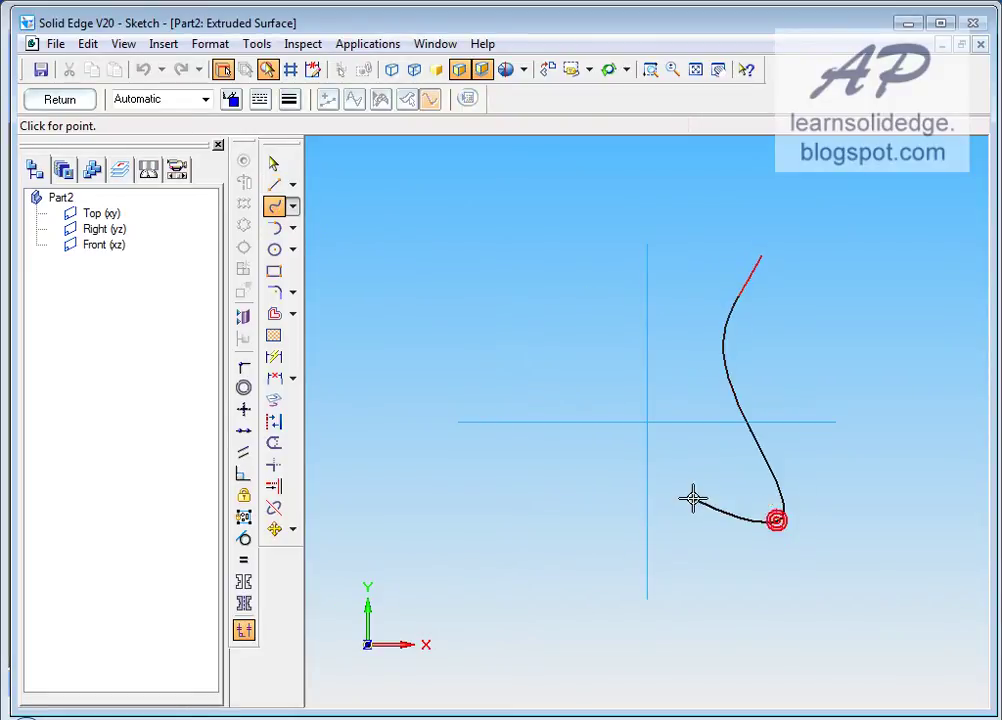
{"action": "left_click", "coordinate": [55, 105]}
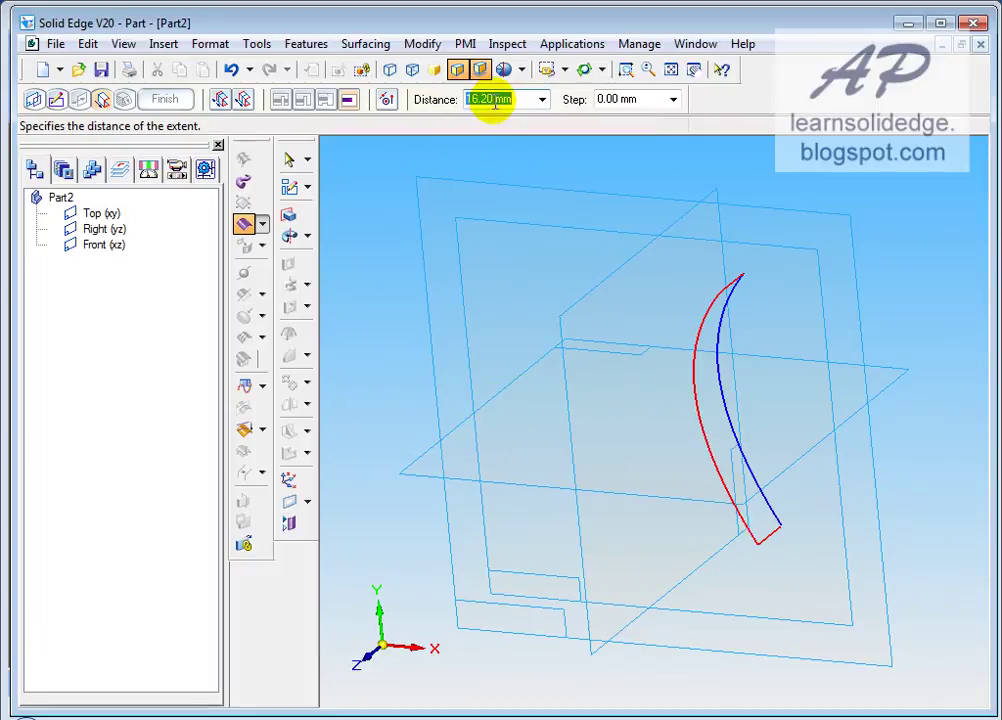
Extrude the curve 20 mm to one side as surface Extrude 2.
{"action": "type", "text": "20"}
{"action": "key", "text": "Return"}
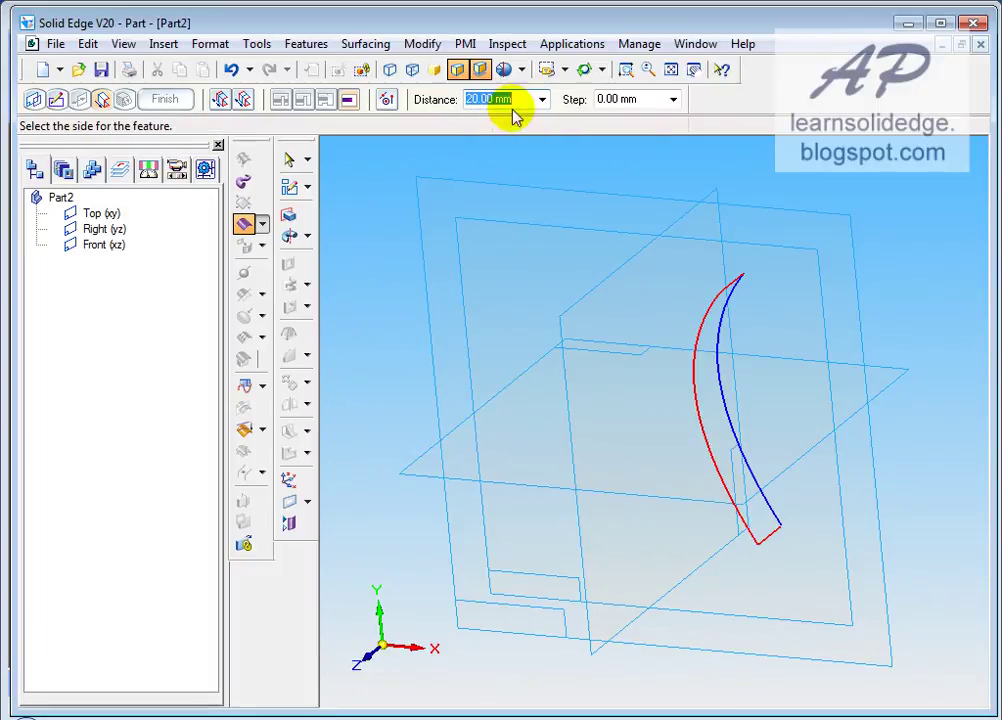
{"action": "left_click", "coordinate": [620, 455]}
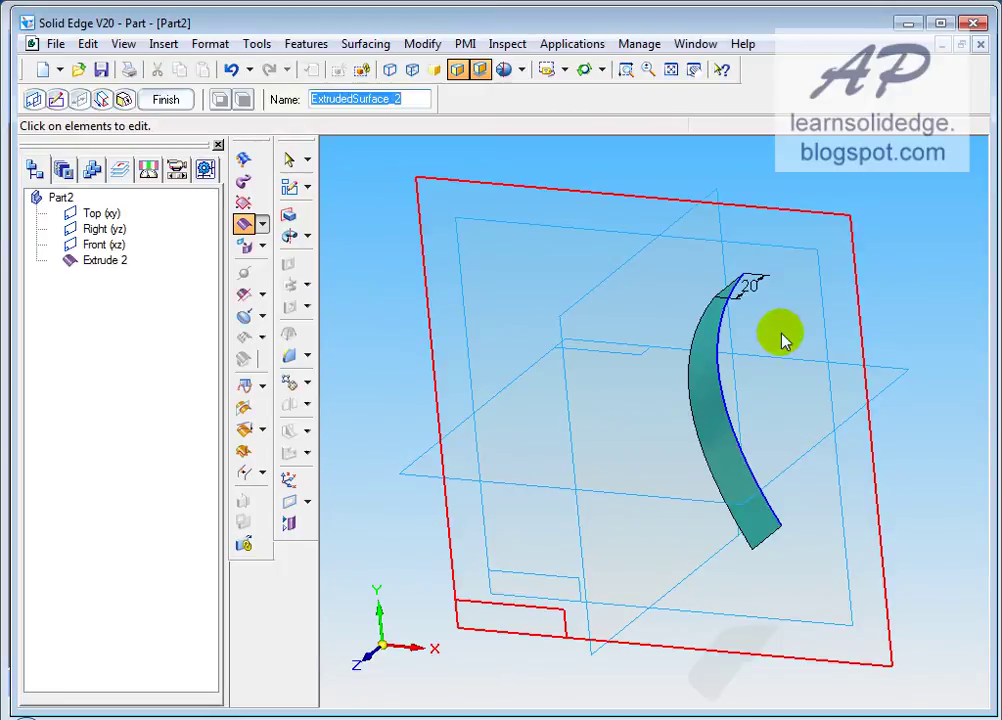
{"action": "middle_click_drag", "start_coordinate": [901, 273], "coordinate": [857, 311]}
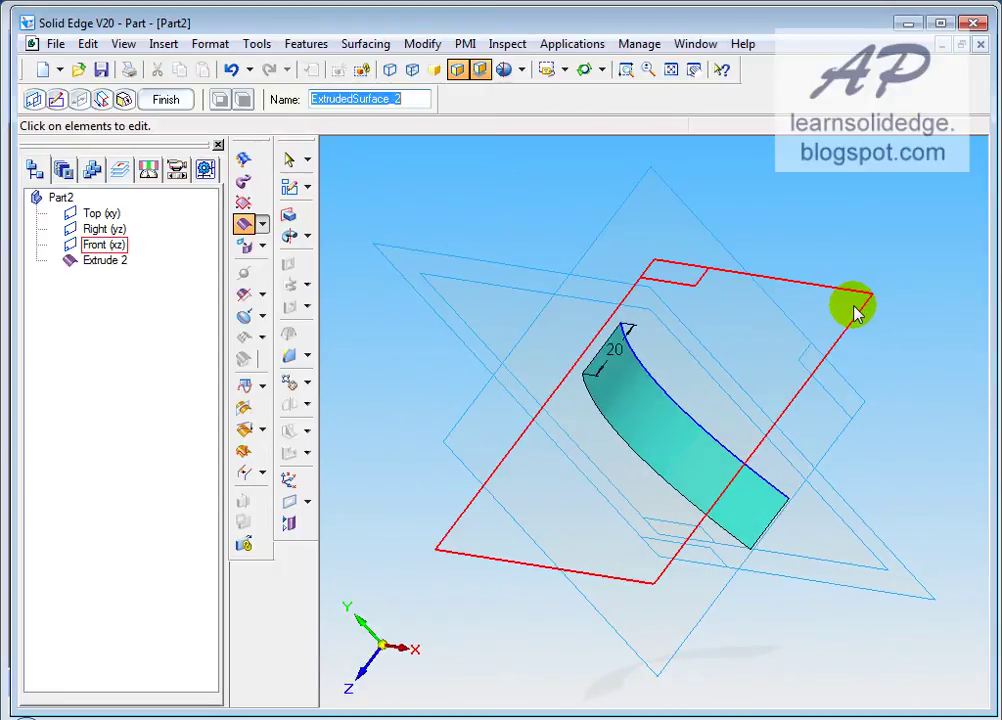
{"action": "middle_click_drag", "start_coordinate": [501, 217], "coordinate": [640, 135]}
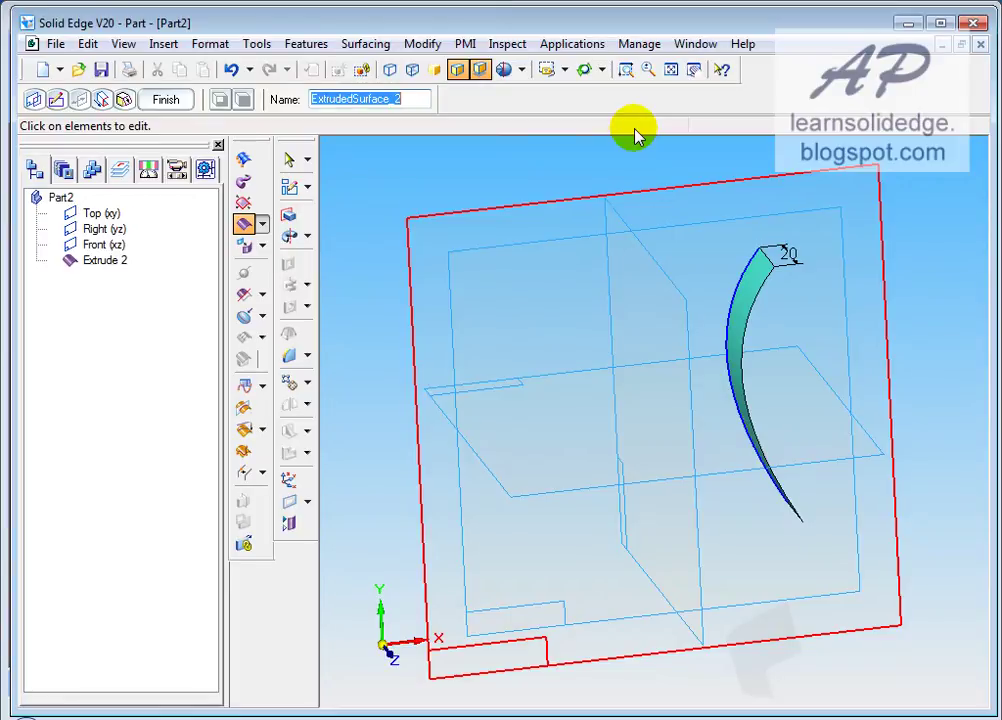
Start a Revolved Surface with its profile sketch on the Top plane.
{"action": "left_click", "coordinate": [262, 245]}
{"action": "left_click", "coordinate": [262, 224]}
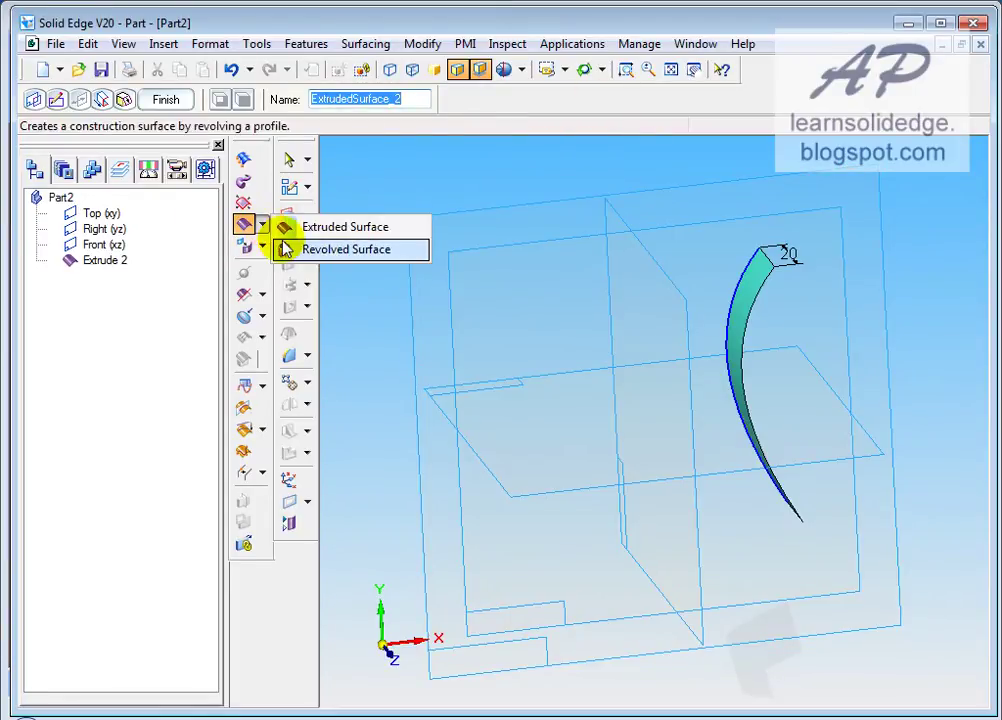
{"action": "left_click", "coordinate": [390, 252]}
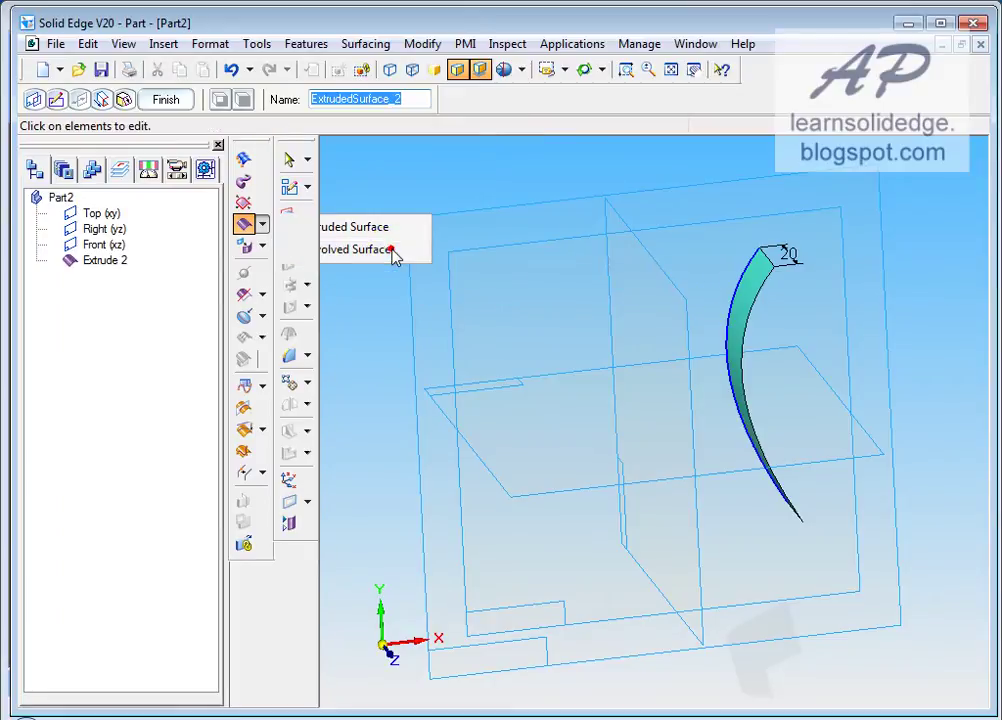
{"action": "left_click", "coordinate": [528, 273]}
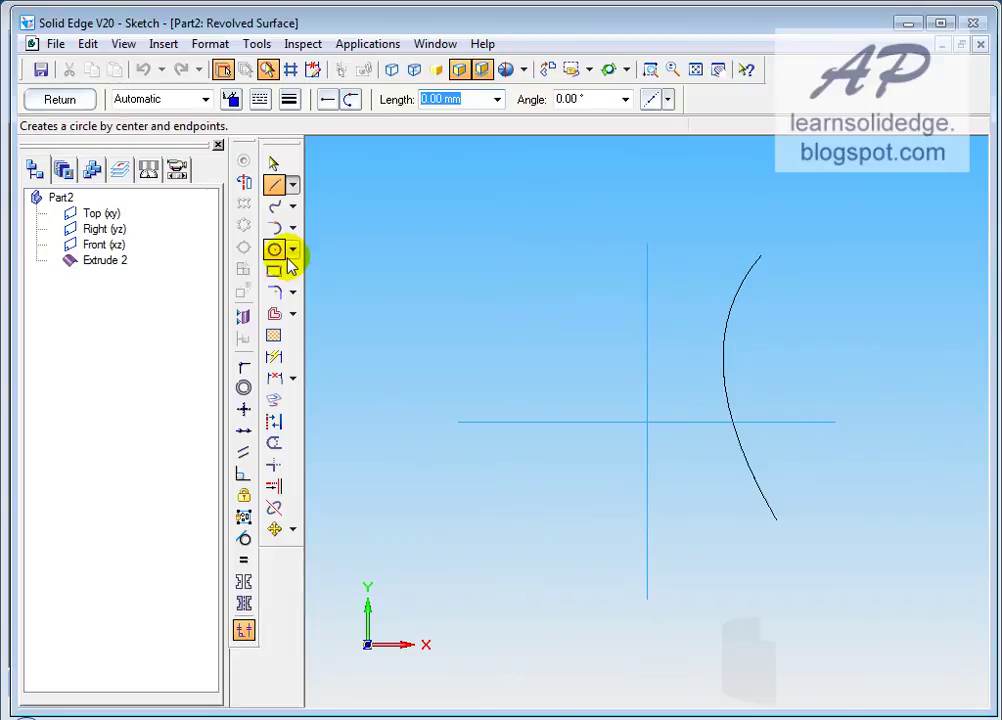
Draw a small circle on the horizontal axis, set the vertical line as revolution axis, and close the sketch.
{"action": "left_click", "coordinate": [276, 249]}
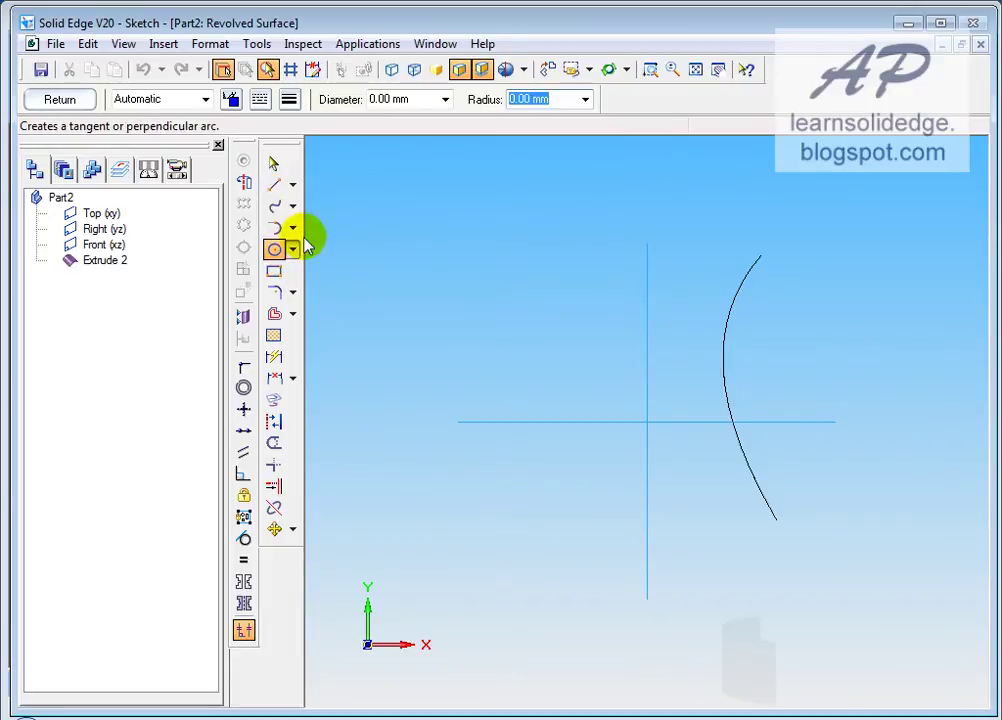
{"action": "left_click", "coordinate": [707, 421]}
{"action": "left_click", "coordinate": [682, 421]}
{"action": "left_click", "coordinate": [244, 181]}
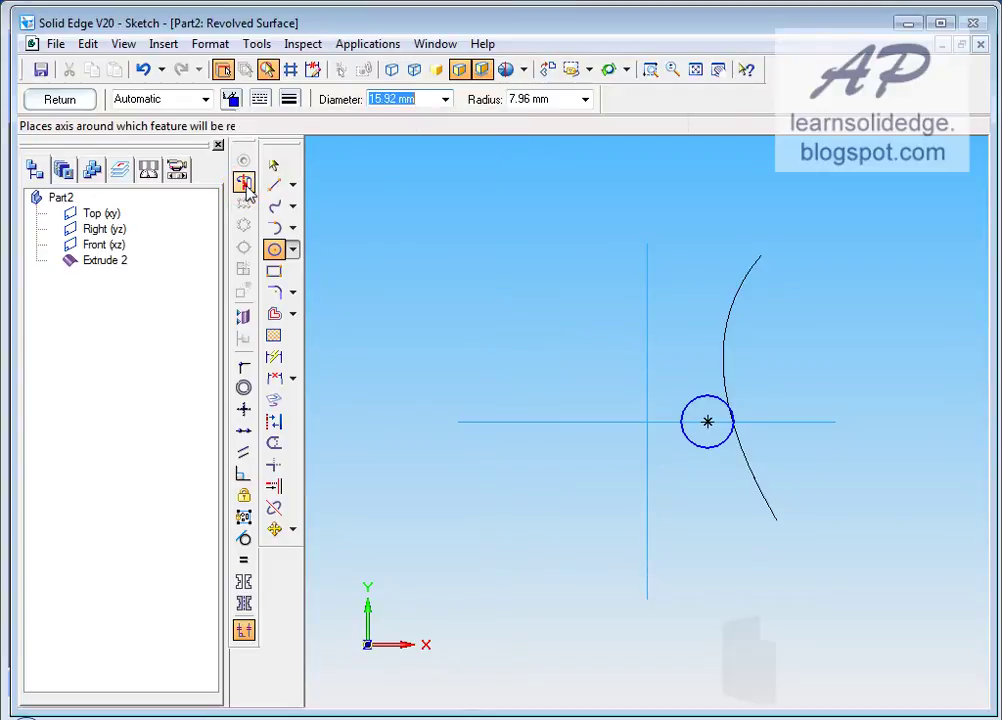
{"action": "left_click", "coordinate": [646, 314]}
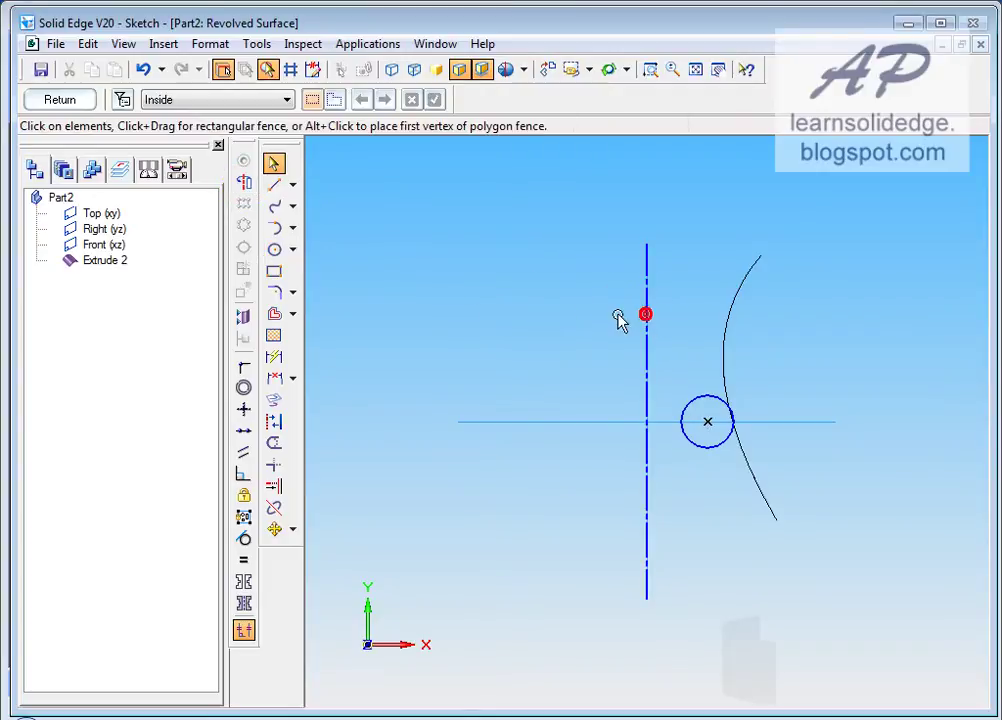
{"action": "left_click", "coordinate": [60, 100]}
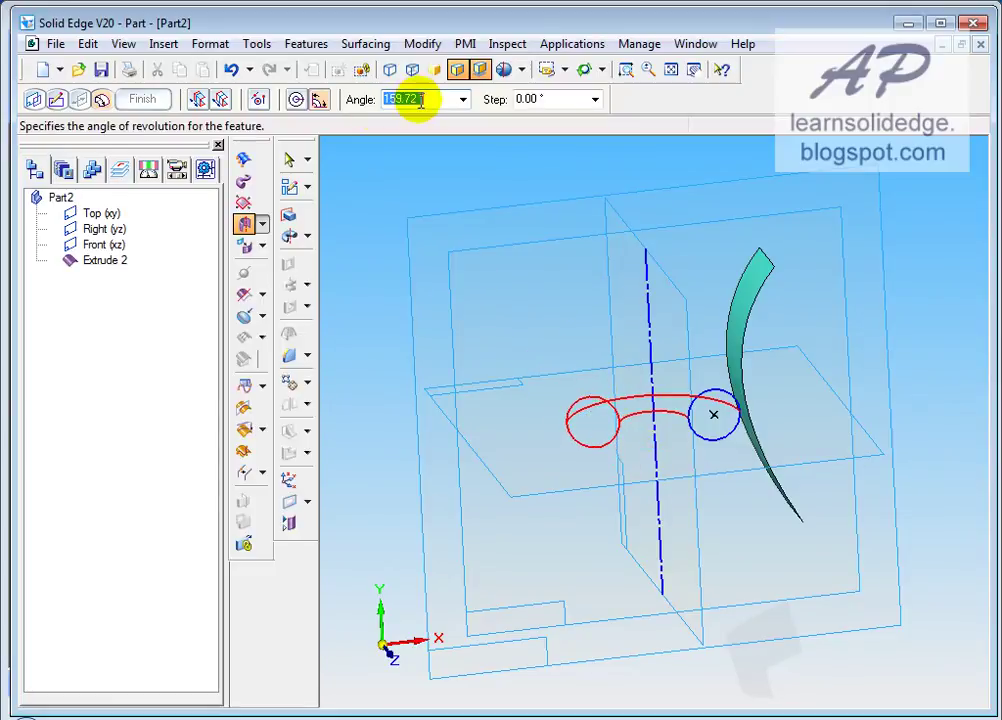
Revolve the circle 120° into a tube surface and orbit to inspect it.
{"action": "type", "text": "120"}
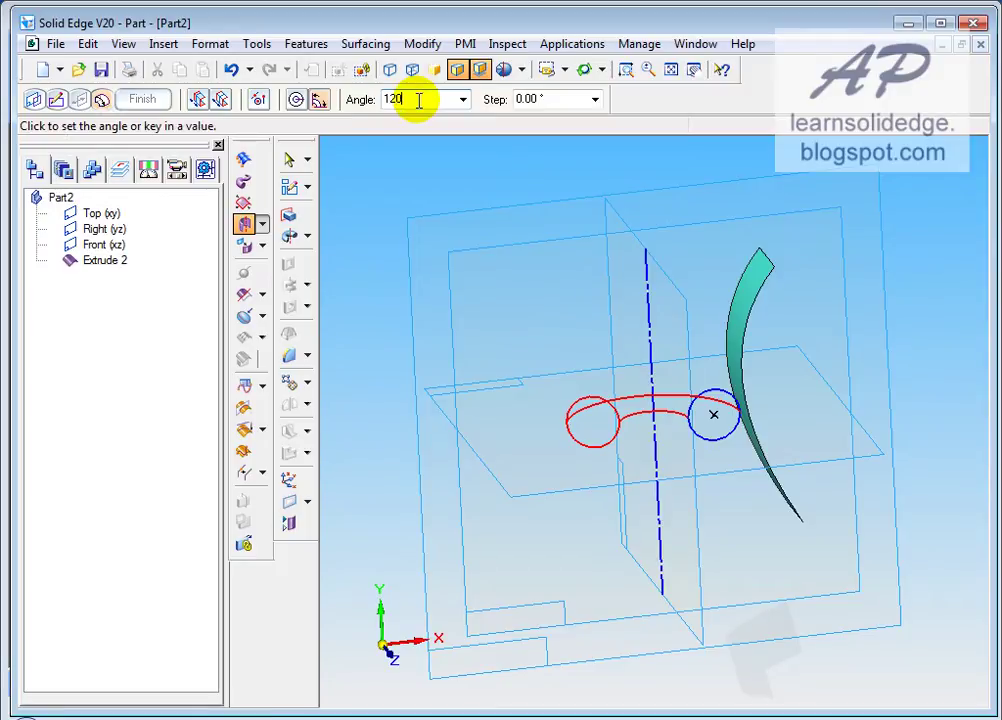
{"action": "key", "text": "Return"}
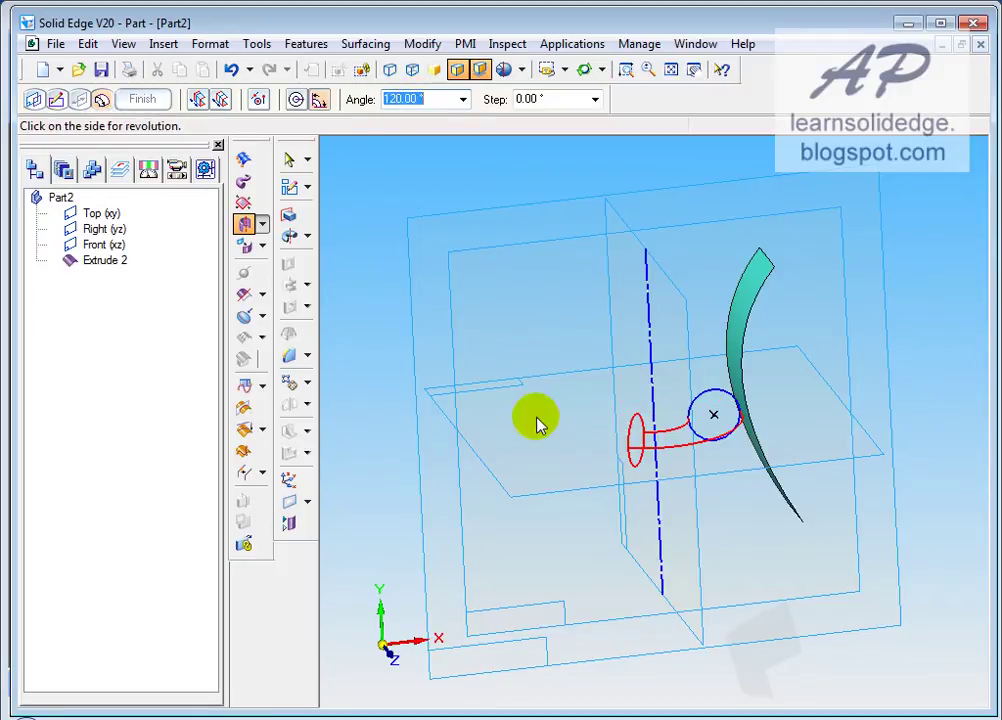
{"action": "middle_click_drag", "start_coordinate": [539, 302], "coordinate": [585, 432]}
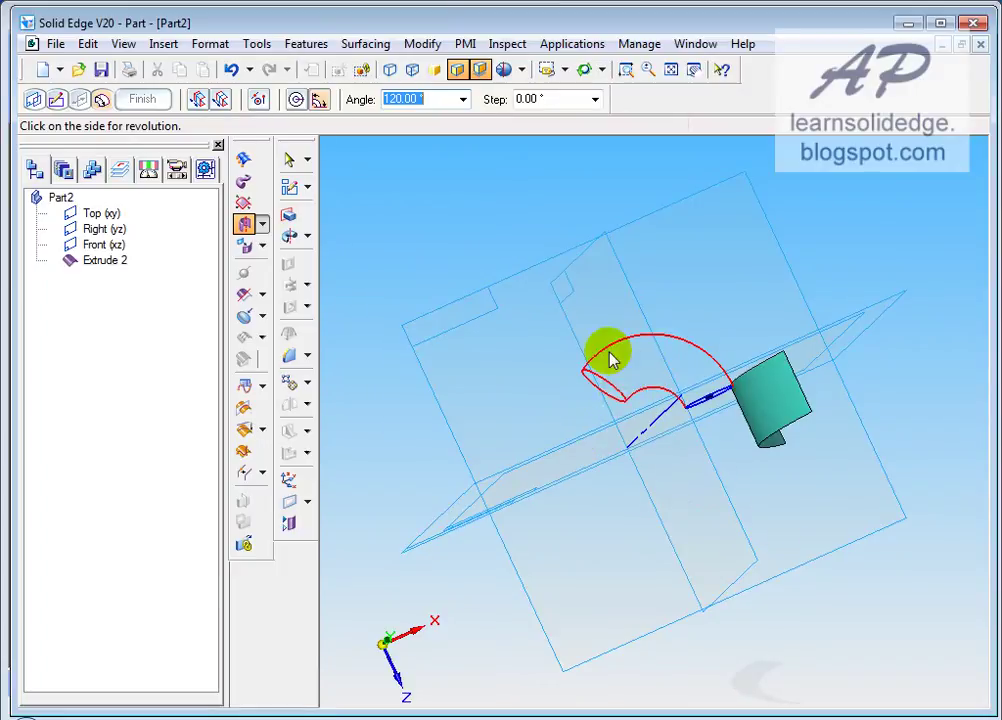
{"action": "left_click", "coordinate": [703, 520]}
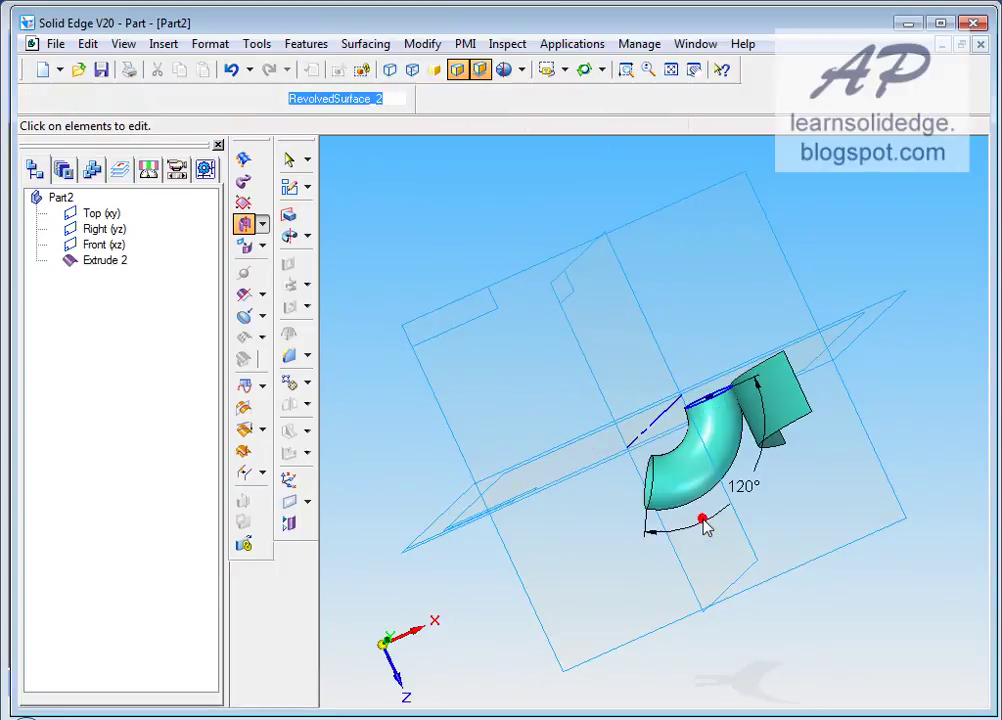
{"action": "middle_click_drag", "start_coordinate": [655, 521], "coordinate": [560, 600]}
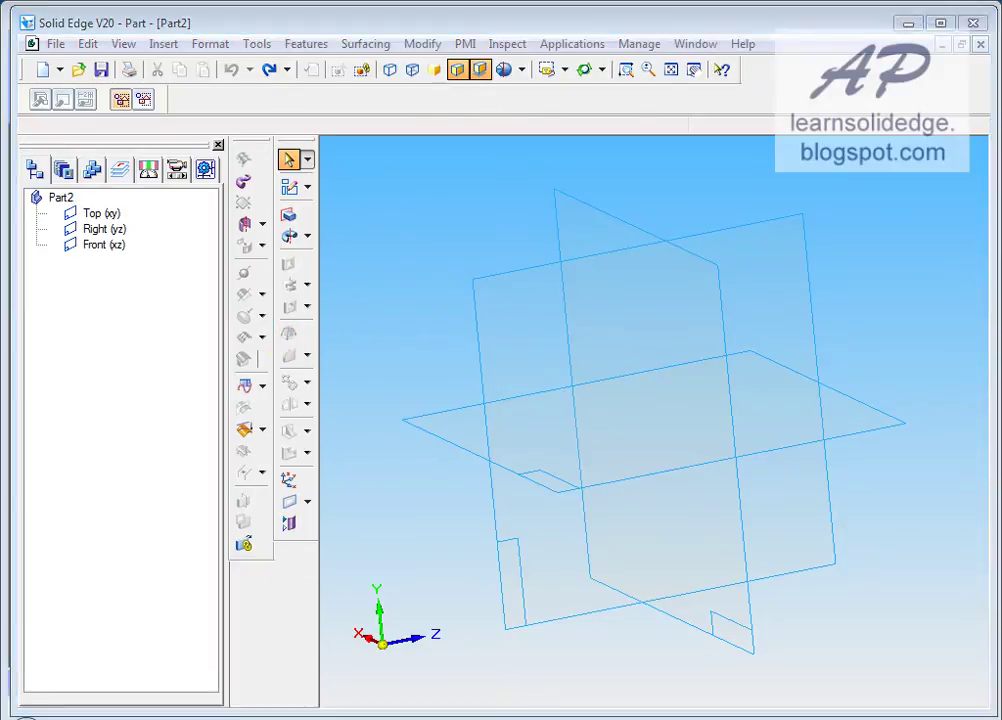
In Excel, check the pitch in C3 and the number of points in C4.
{"action": "key", "text": "alt+Tab"}
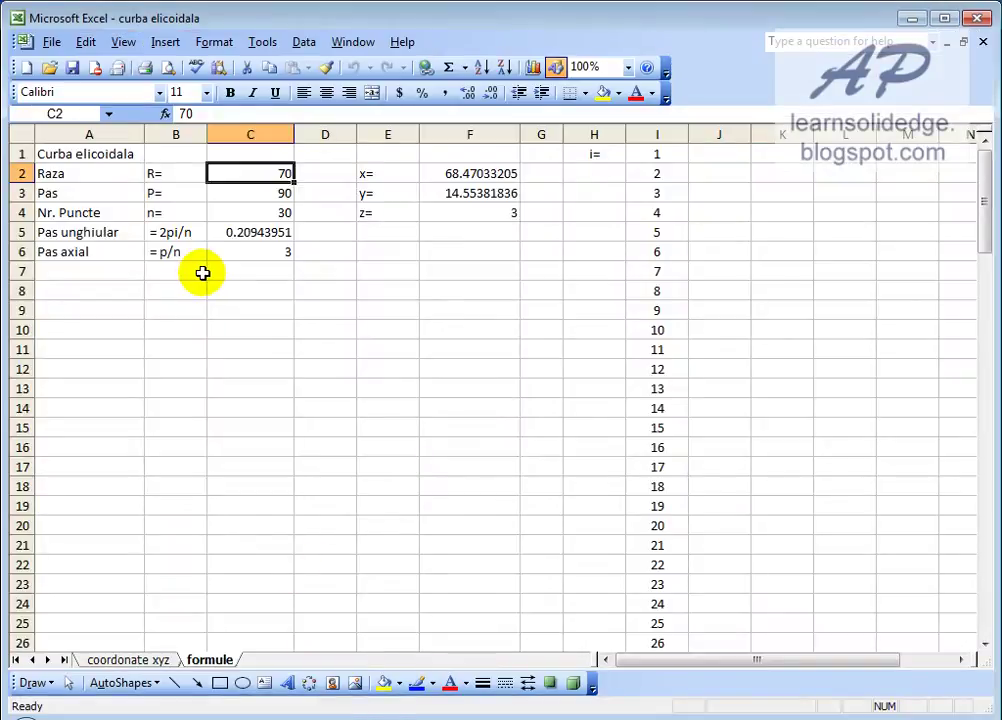
{"action": "left_click", "coordinate": [252, 194]}
{"action": "left_click", "coordinate": [263, 214]}
{"action": "left_click", "coordinate": [265, 214]}
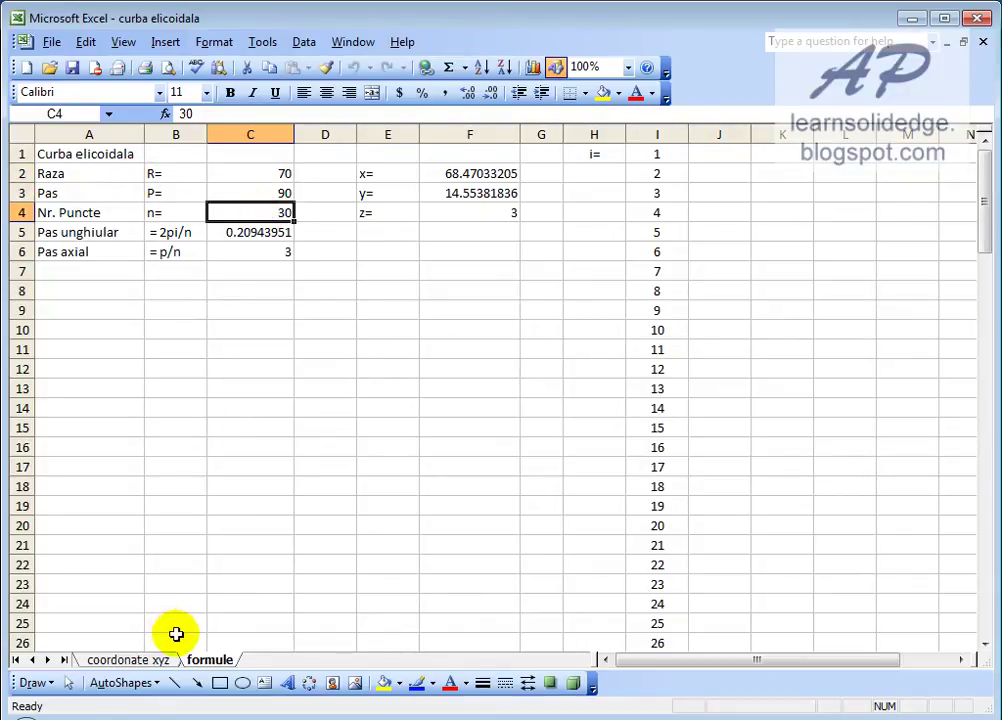
{"action": "scroll", "coordinate": [660, 187], "scroll_direction": "down", "scroll_amount": 1}
{"action": "scroll", "coordinate": [660, 187], "scroll_direction": "down", "scroll_amount": 20}
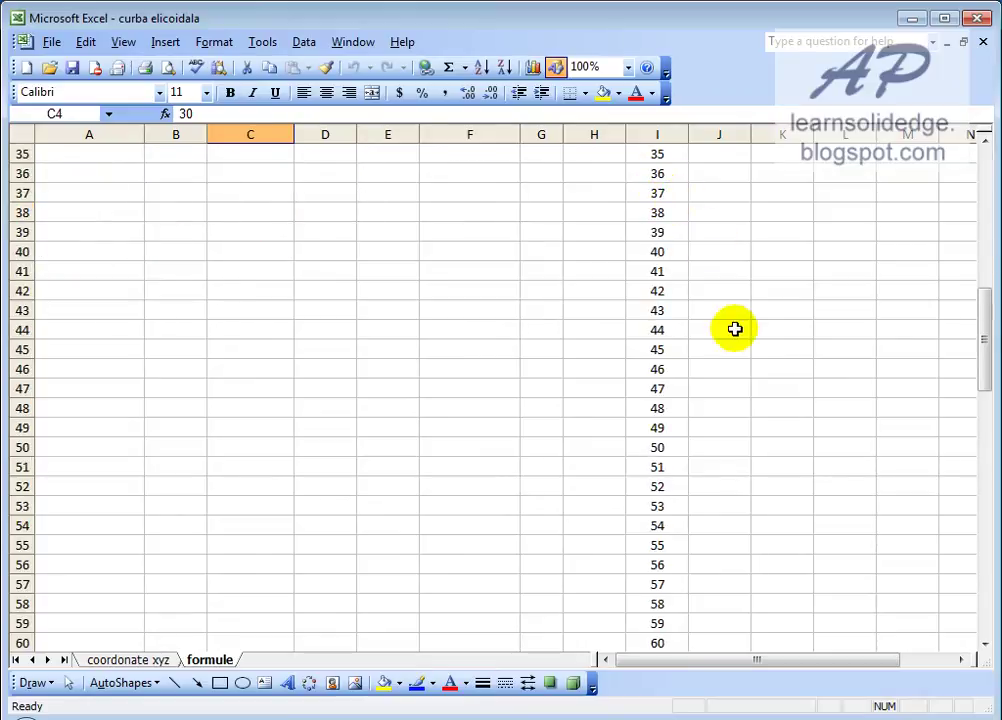
{"action": "scroll", "coordinate": [745, 465], "scroll_direction": "down", "scroll_amount": 8}
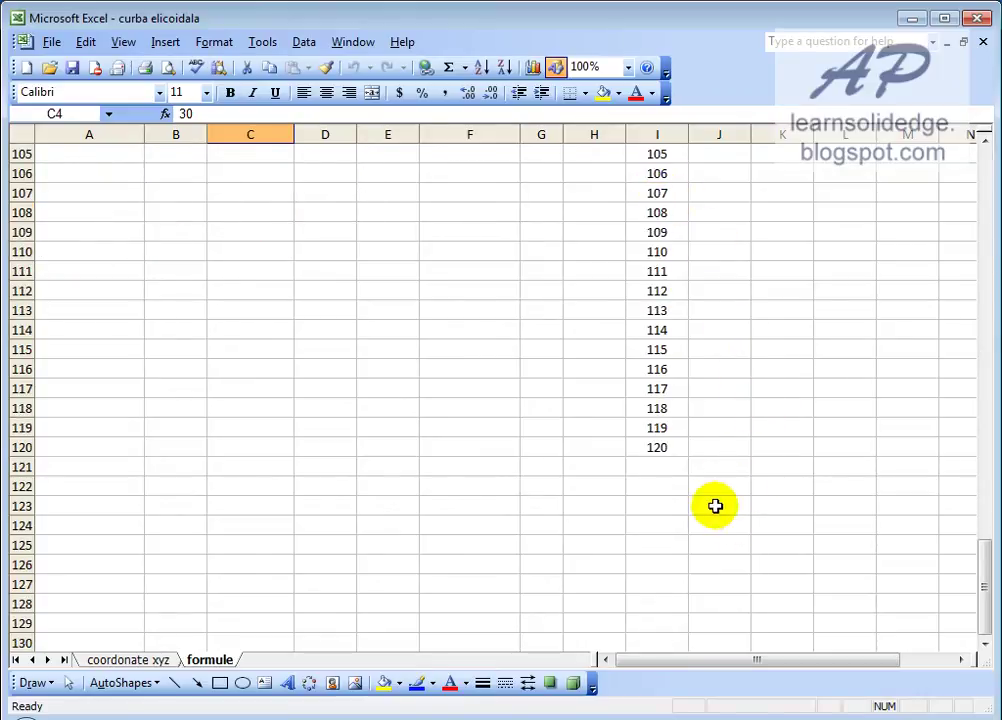
{"action": "scroll", "coordinate": [738, 493], "scroll_direction": "up", "scroll_amount": 5}
{"action": "scroll", "coordinate": [738, 493], "scroll_direction": "up", "scroll_amount": 20}
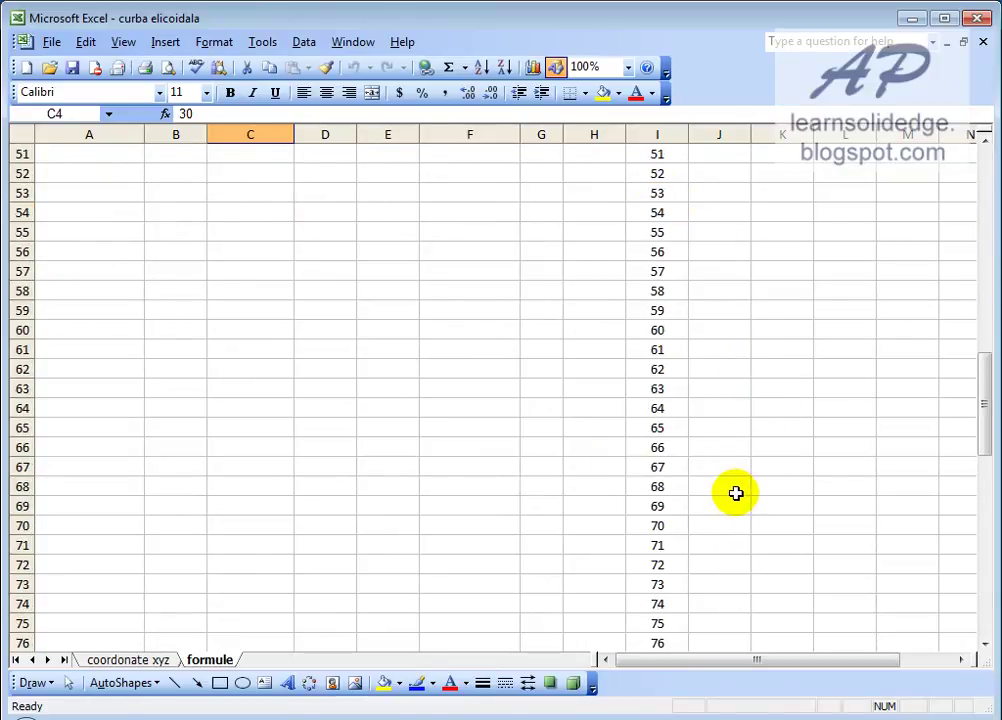
Review the coordonate xyz point table down to row 120, then return to Solid Edge.
{"action": "left_click", "coordinate": [128, 660]}
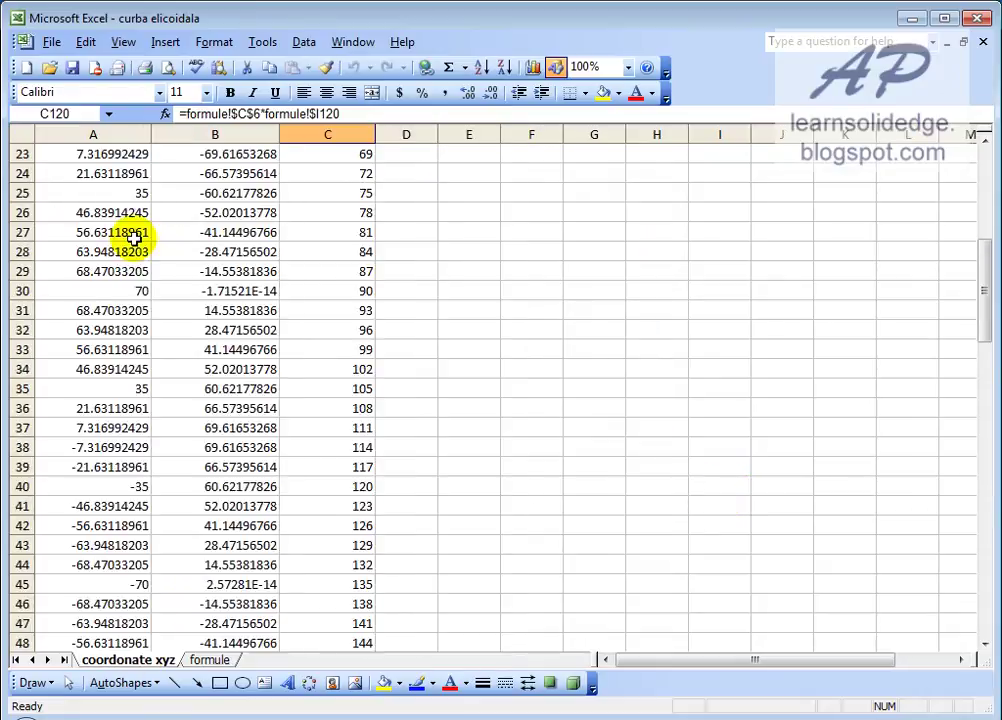
{"action": "scroll", "coordinate": [133, 248], "scroll_direction": "down", "scroll_amount": 14}
{"action": "scroll", "coordinate": [140, 479], "scroll_direction": "down", "scroll_amount": 16}
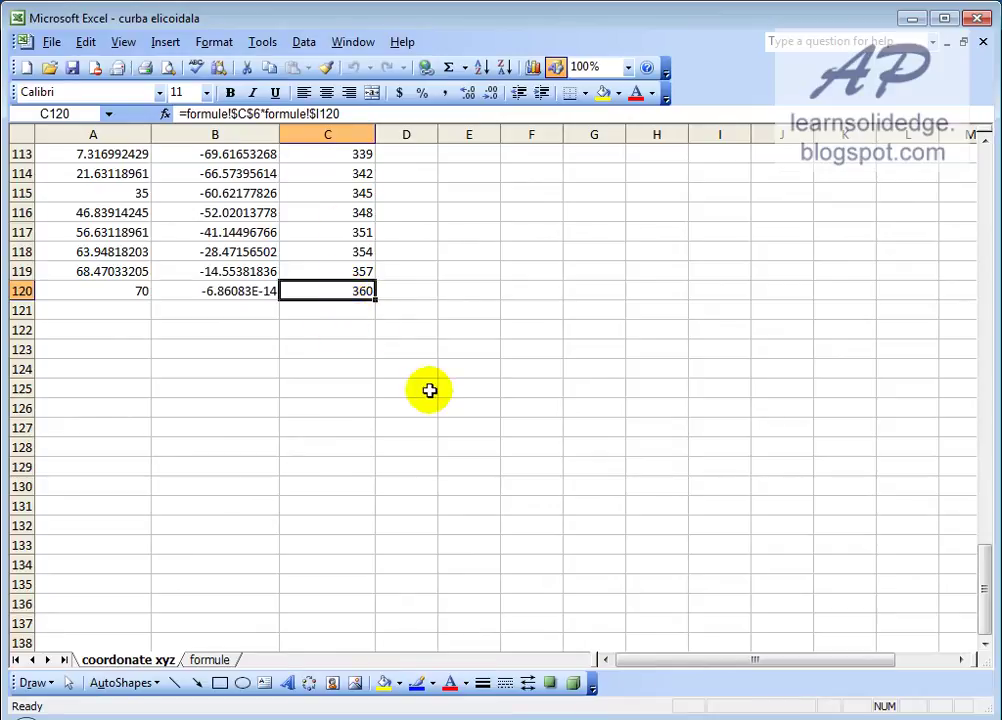
{"action": "scroll", "coordinate": [436, 395], "scroll_direction": "up", "scroll_amount": 18}
{"action": "scroll", "coordinate": [442, 397], "scroll_direction": "up", "scroll_amount": 16}
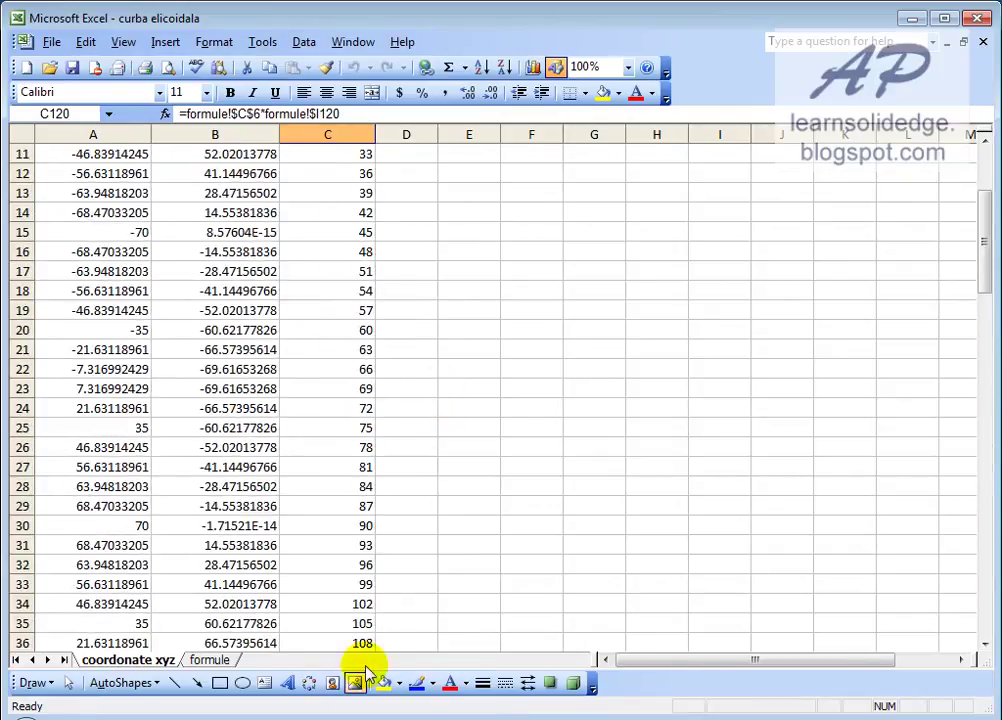
{"action": "left_click", "coordinate": [312, 718]}
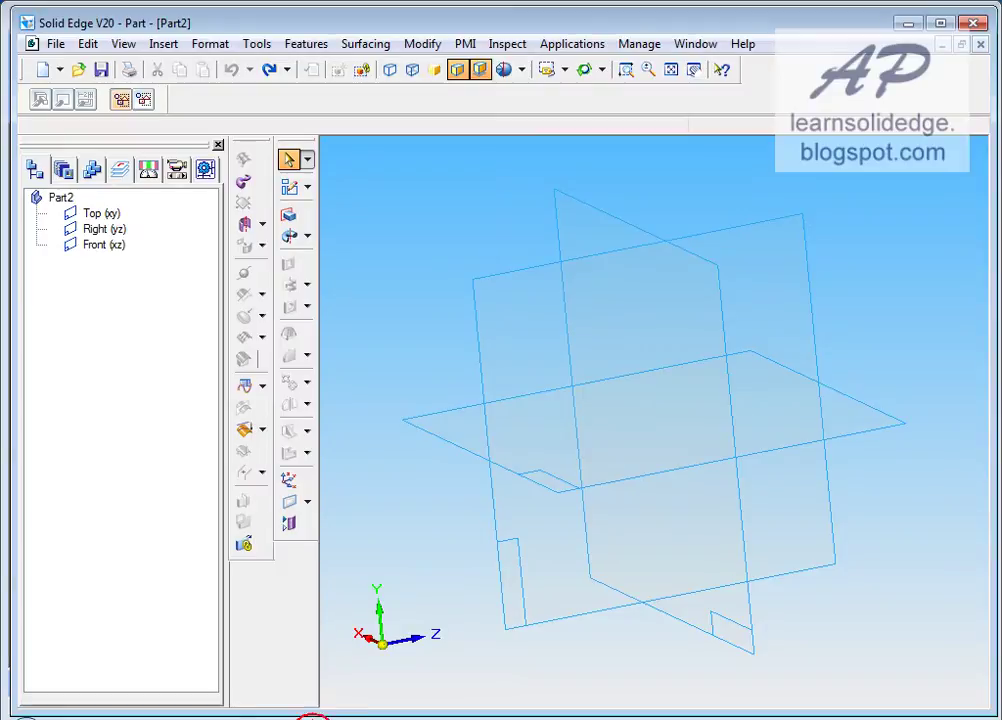
Create Table Curve 1 by table from the curba elicoidala.xls workbook.
{"action": "left_click", "coordinate": [263, 384]}
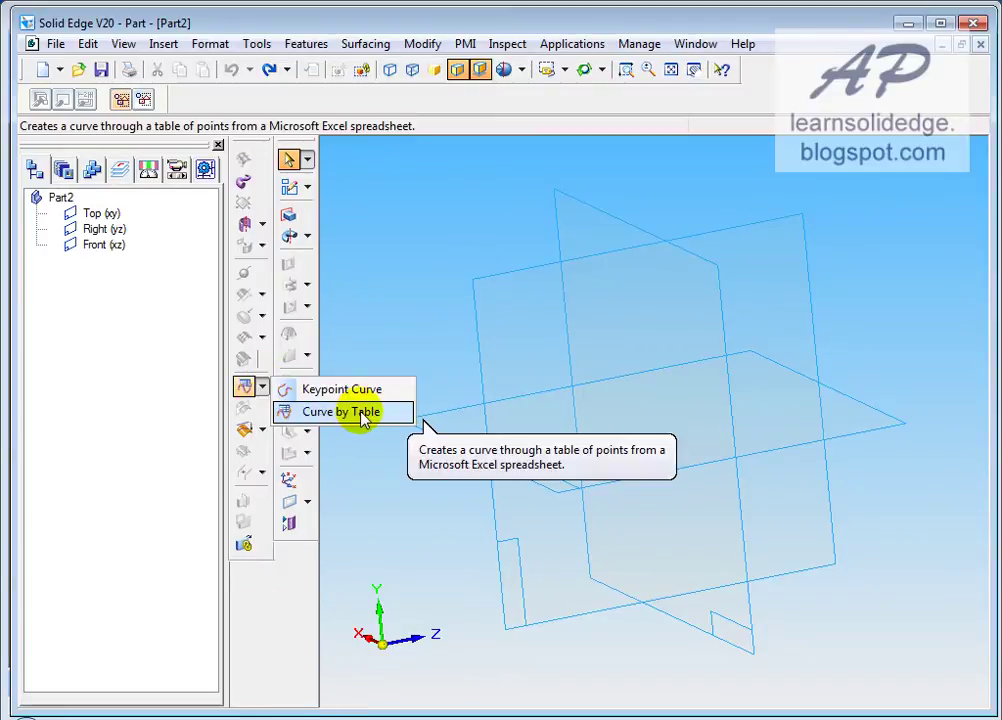
{"action": "left_click", "coordinate": [294, 411]}
{"action": "left_click", "coordinate": [421, 363]}
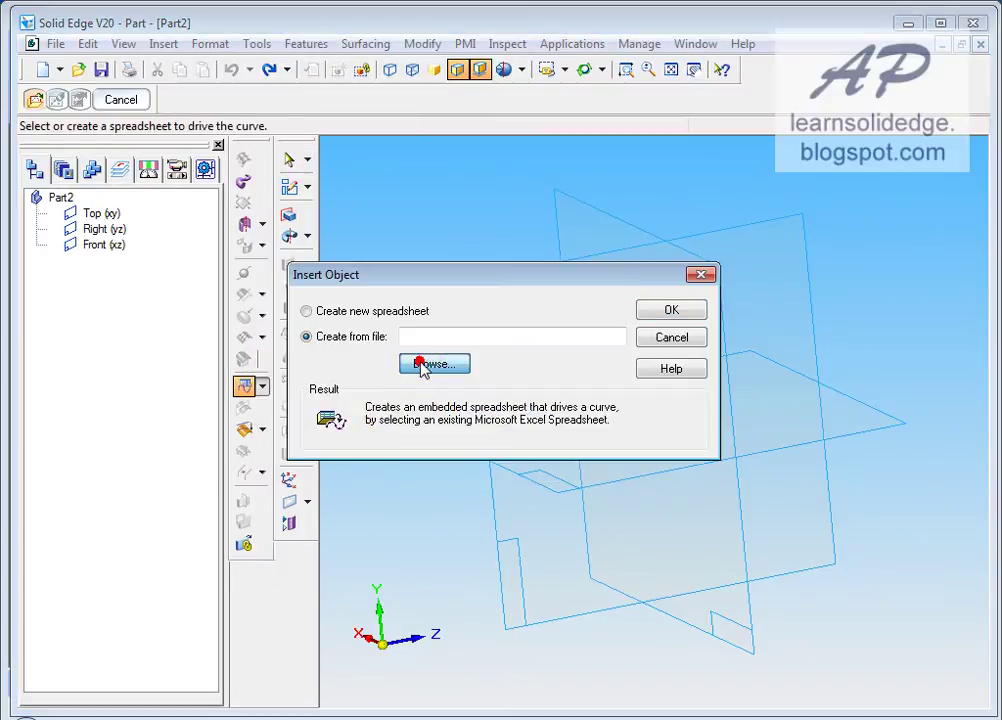
{"action": "left_click", "coordinate": [565, 348]}
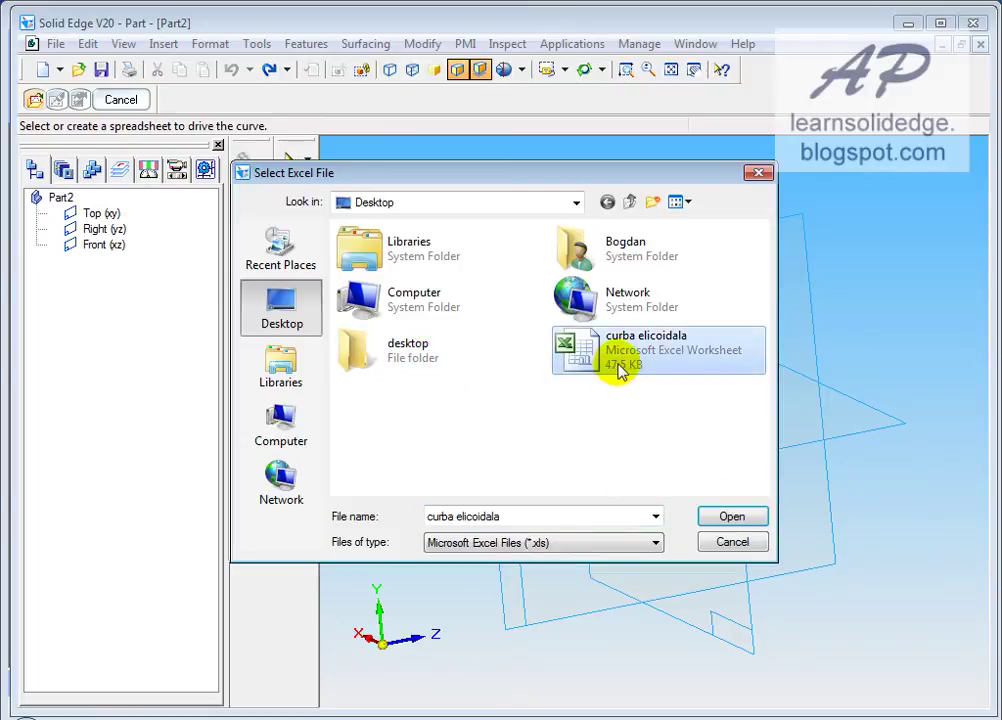
{"action": "left_click", "coordinate": [728, 517]}
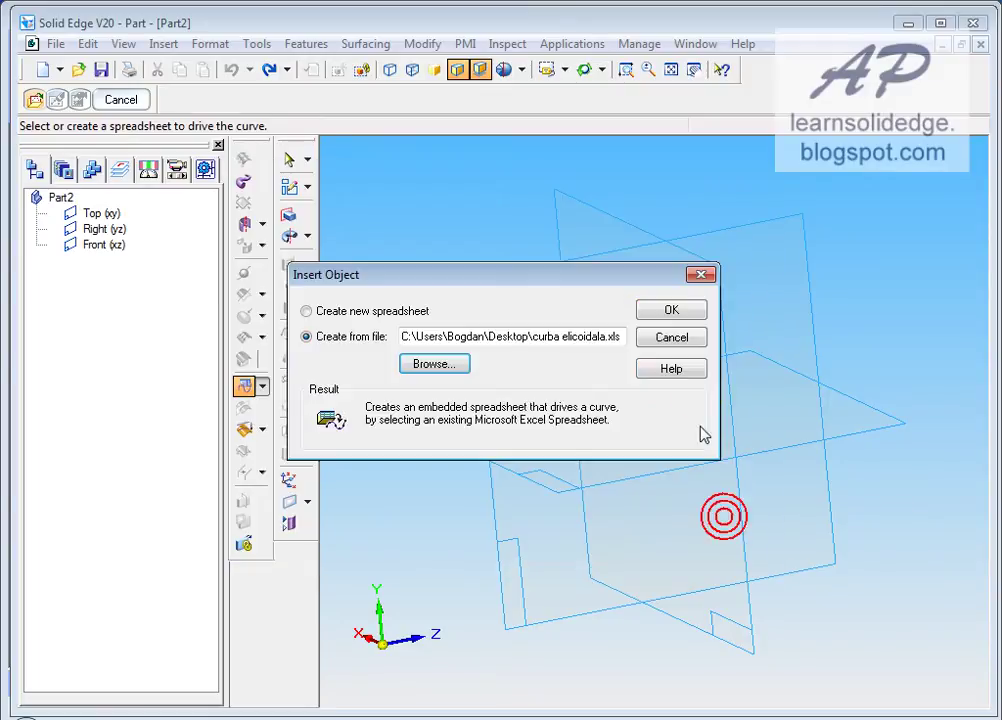
{"action": "left_click", "coordinate": [692, 316]}
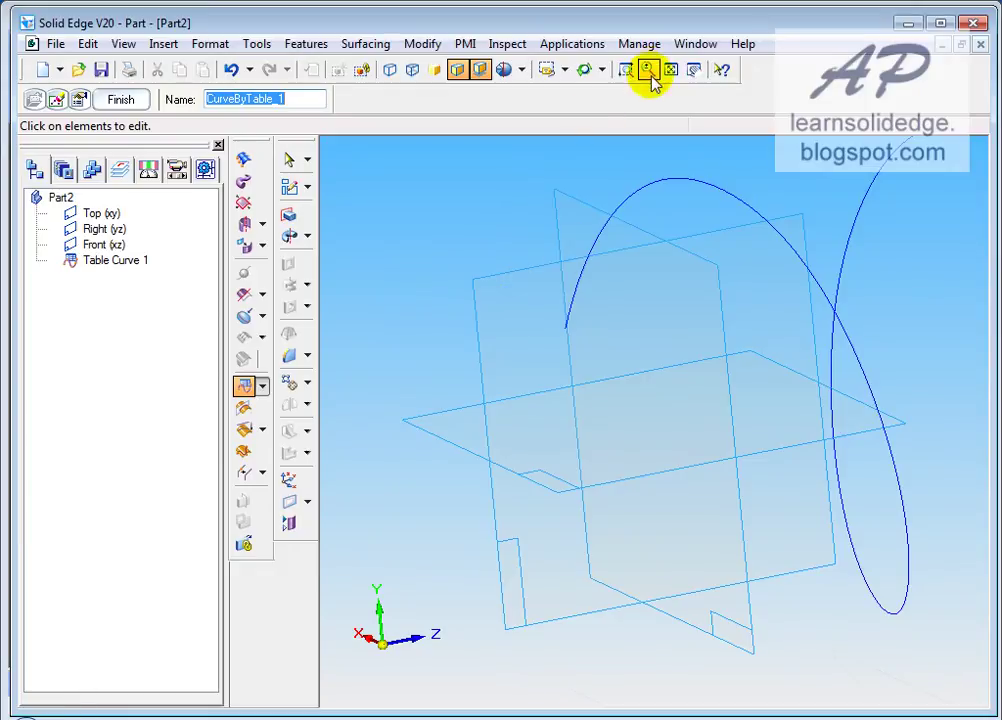
Fit the helix in the view and orbit to look along it.
{"action": "left_click", "coordinate": [683, 72]}
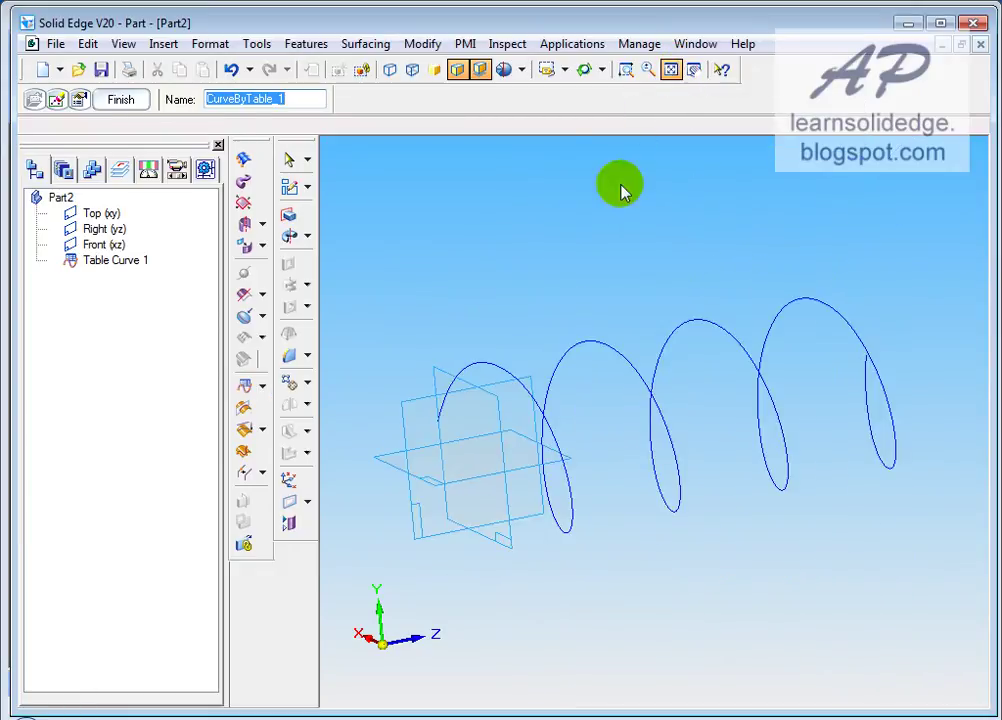
{"action": "middle_click_drag", "start_coordinate": [637, 264], "coordinate": [381, 670]}
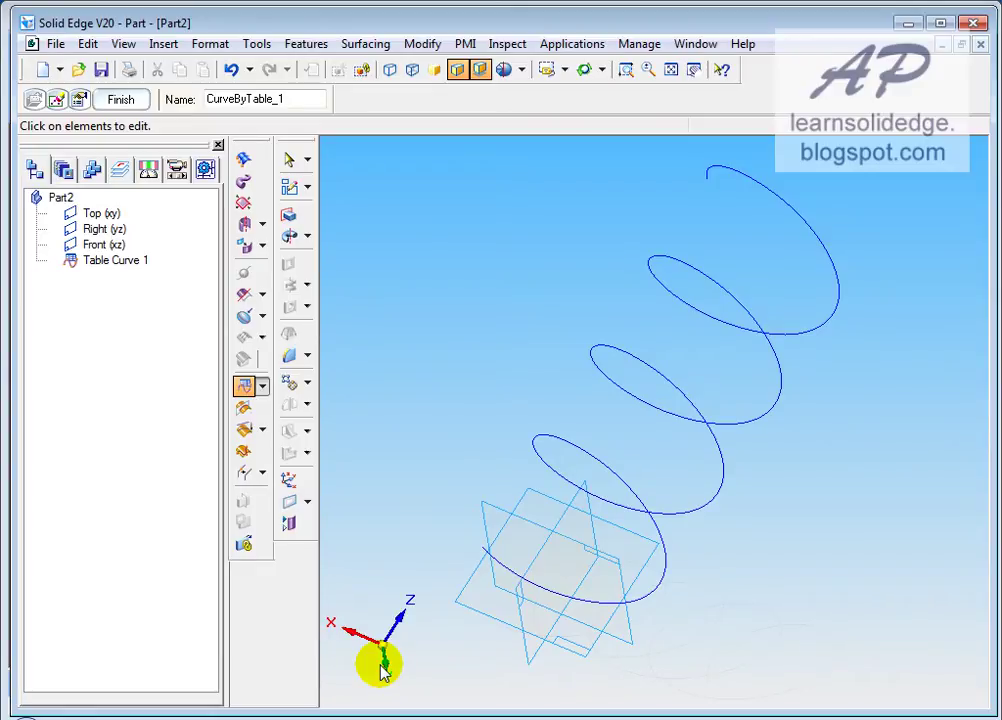
{"action": "key", "text": "alt+Tab"}
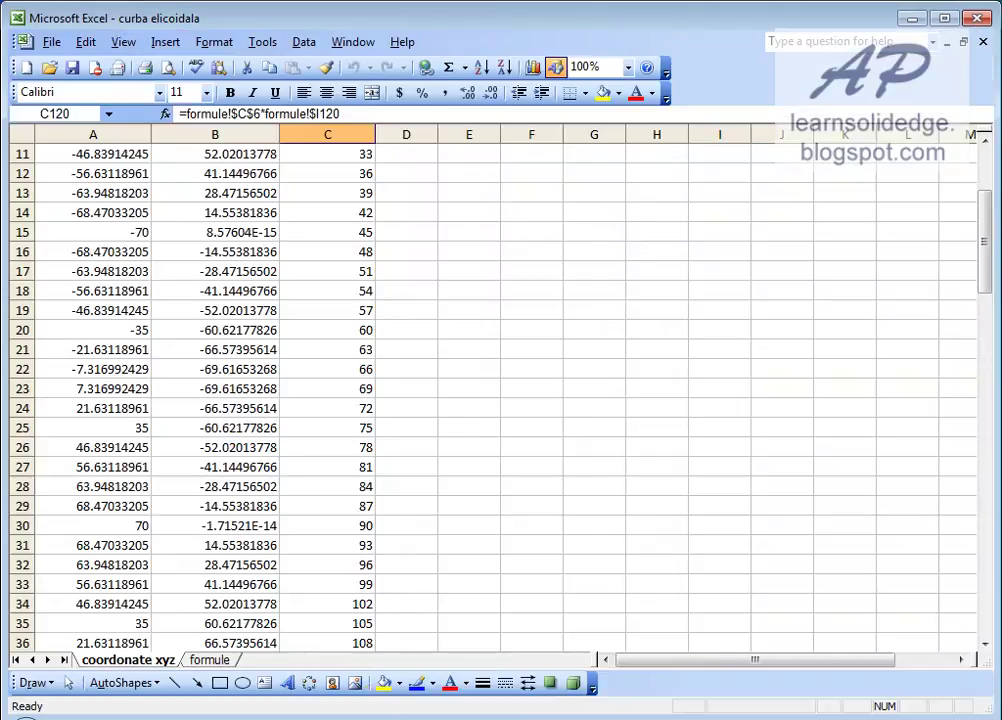
Set the radius in the formule sheet's cell C2 to 140 and save the workbook.
{"action": "scroll", "coordinate": [293, 700], "scroll_direction": "up", "scroll_amount": 4}
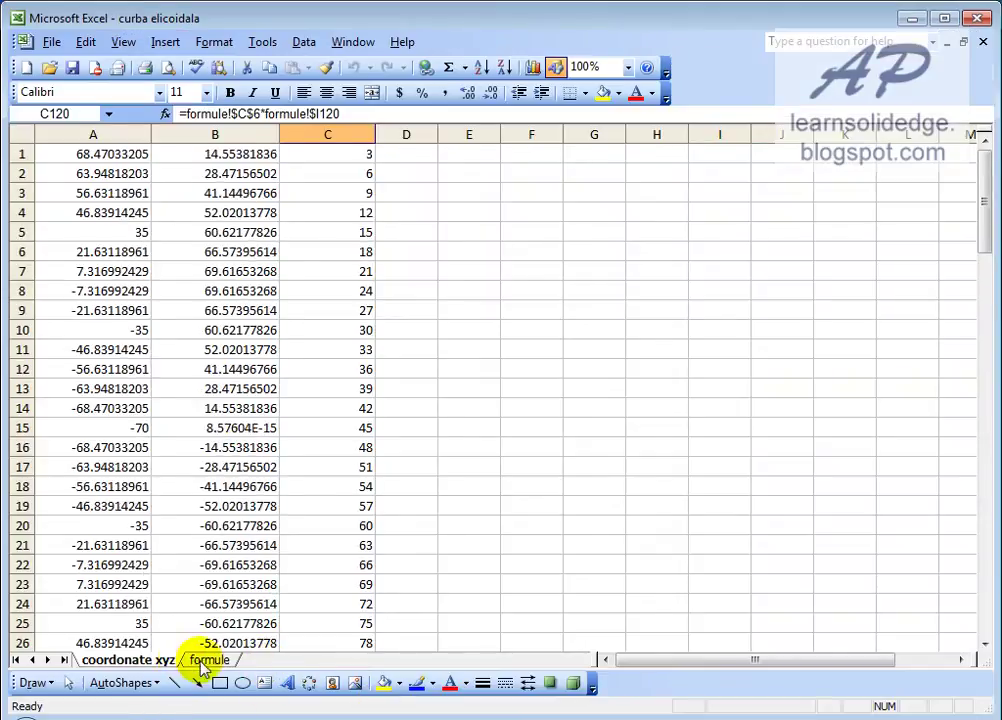
{"action": "left_click", "coordinate": [205, 662]}
{"action": "left_click", "coordinate": [255, 171]}
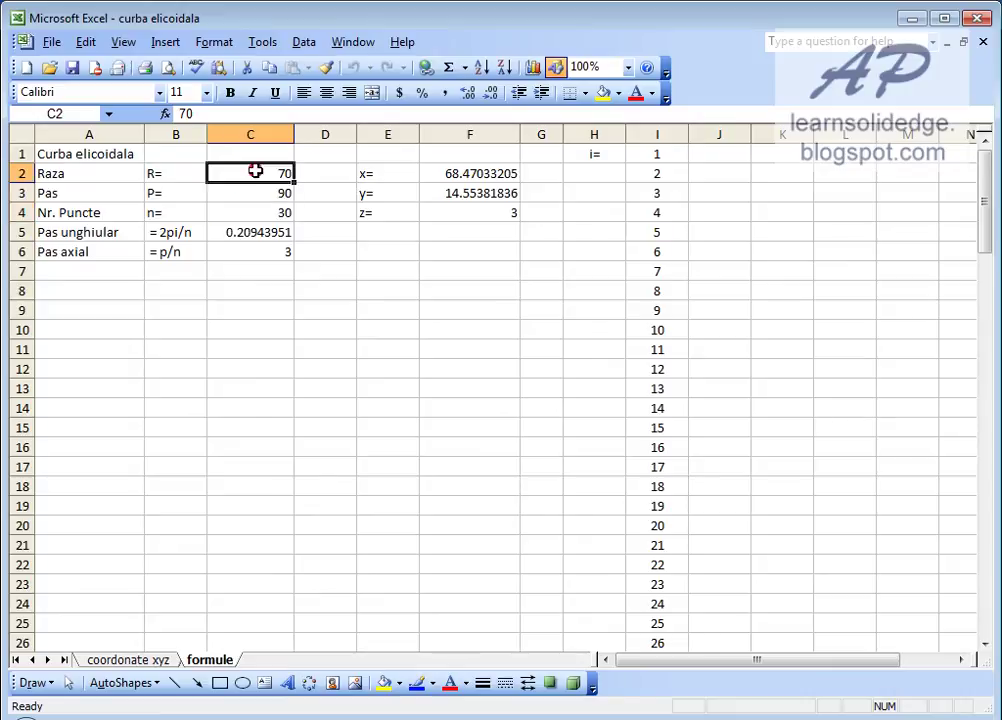
{"action": "type", "text": "140"}
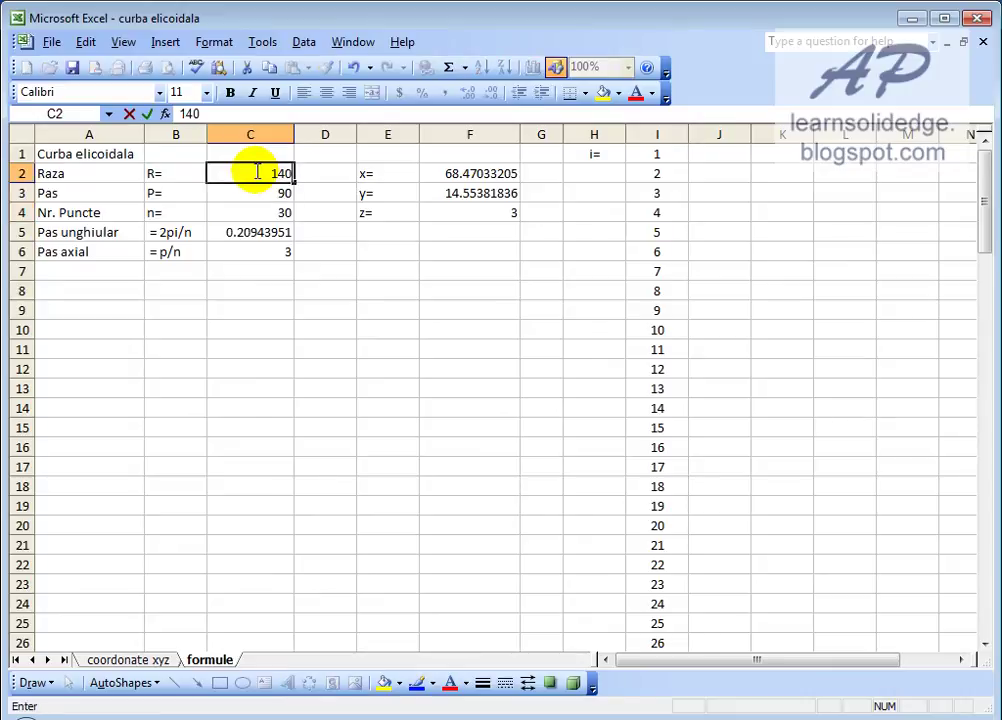
{"action": "key", "text": "Return"}
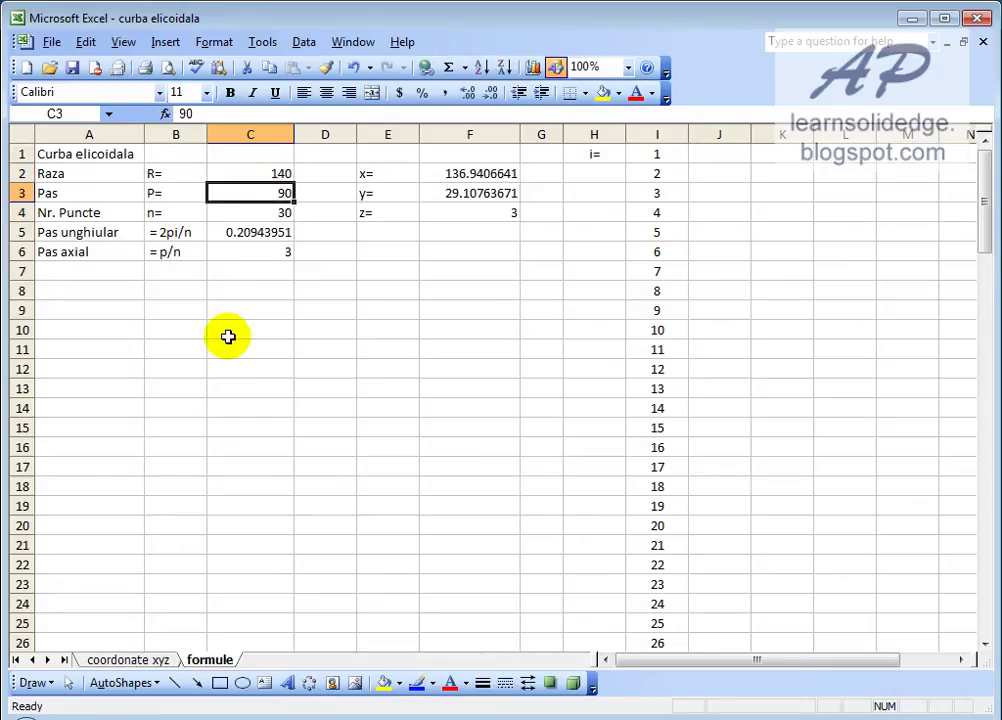
{"action": "left_click", "coordinate": [72, 67]}
{"action": "key", "text": "ctrl+Page_Up"}
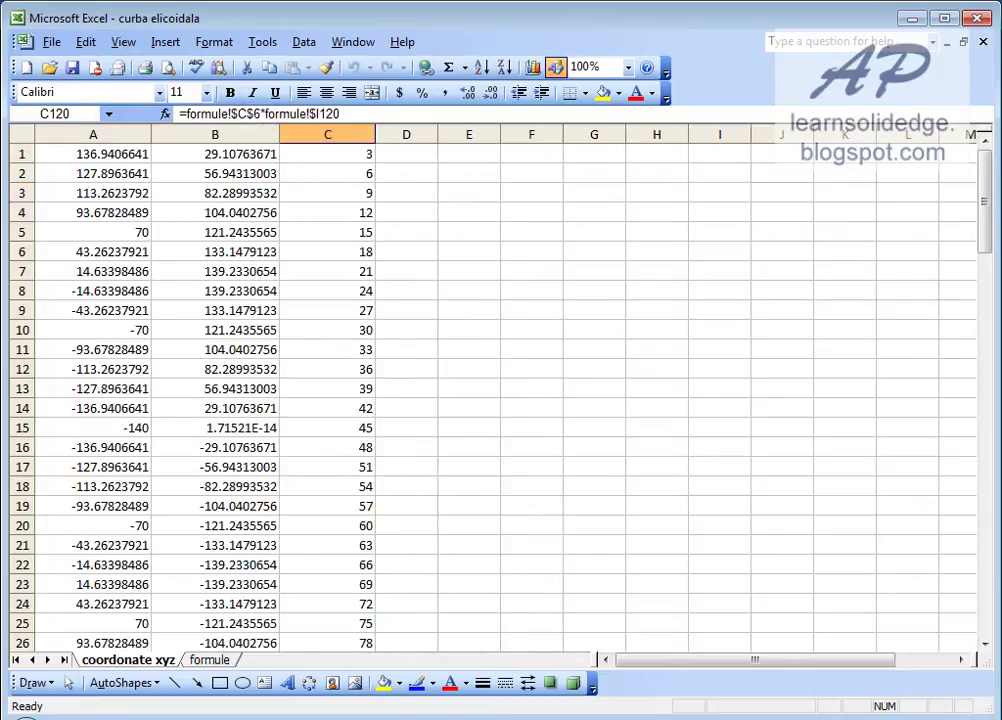
{"action": "key", "text": "alt+Tab"}
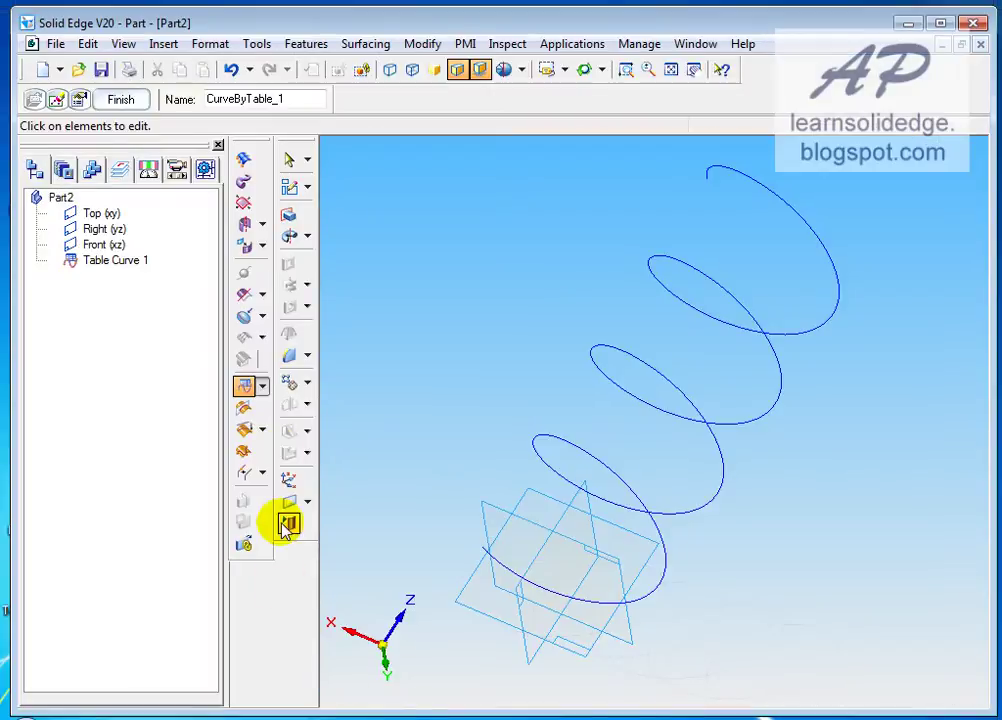
Create Table Curve 2, the 140-radius helix, from curba elicoidala.xls and orbit to view the coils.
{"action": "left_click", "coordinate": [262, 386]}
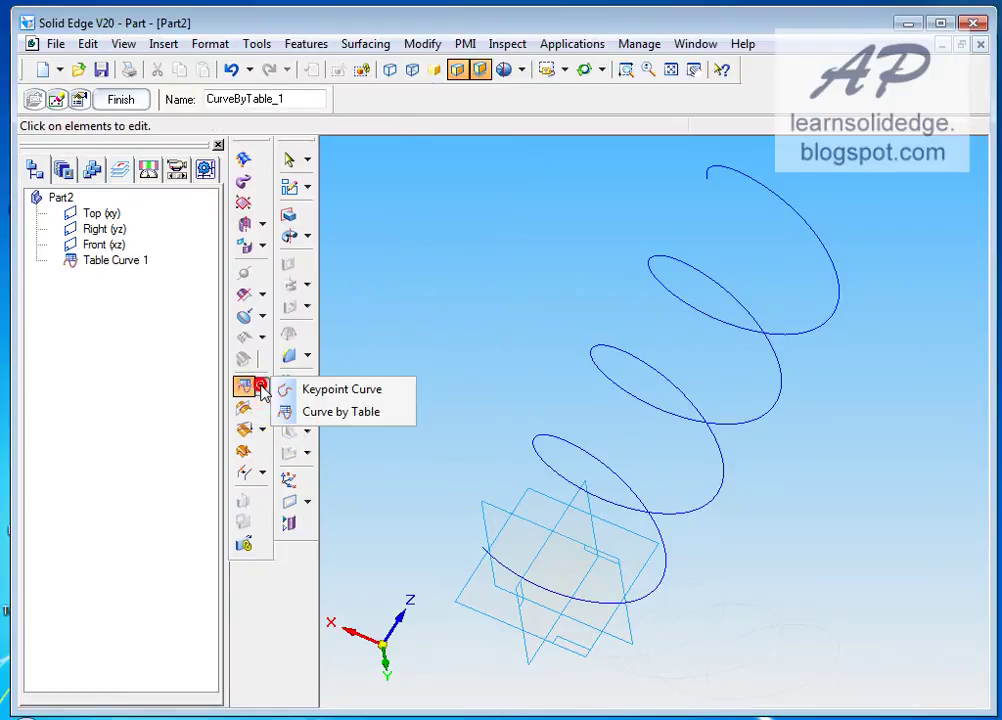
{"action": "left_click", "coordinate": [333, 416]}
{"action": "left_click", "coordinate": [452, 365]}
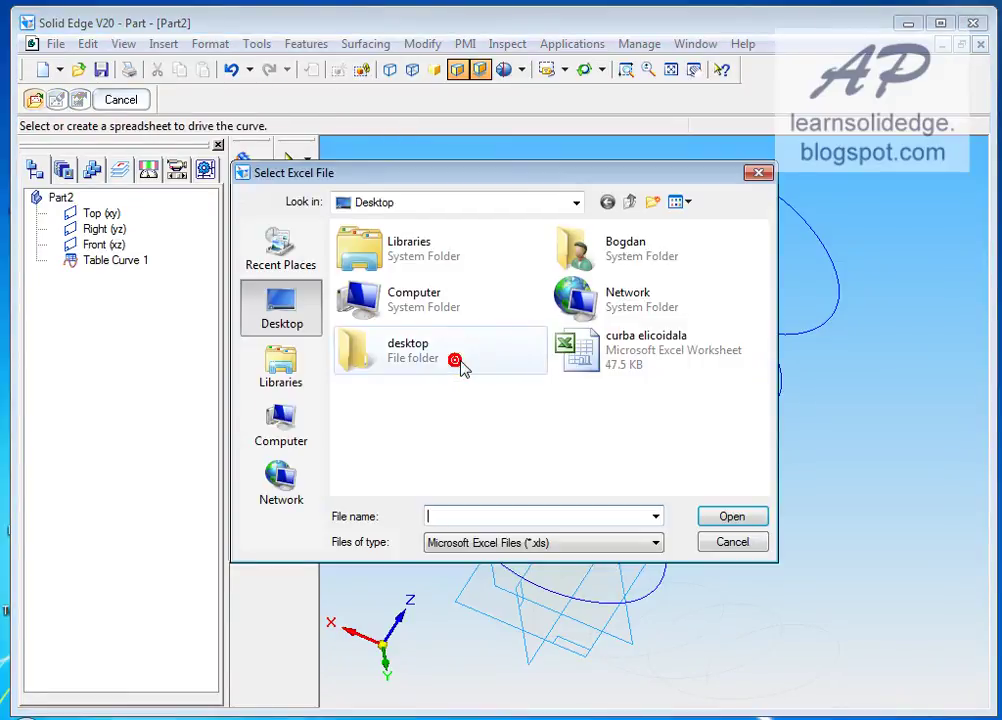
{"action": "left_click", "coordinate": [600, 350]}
{"action": "left_click", "coordinate": [732, 516]}
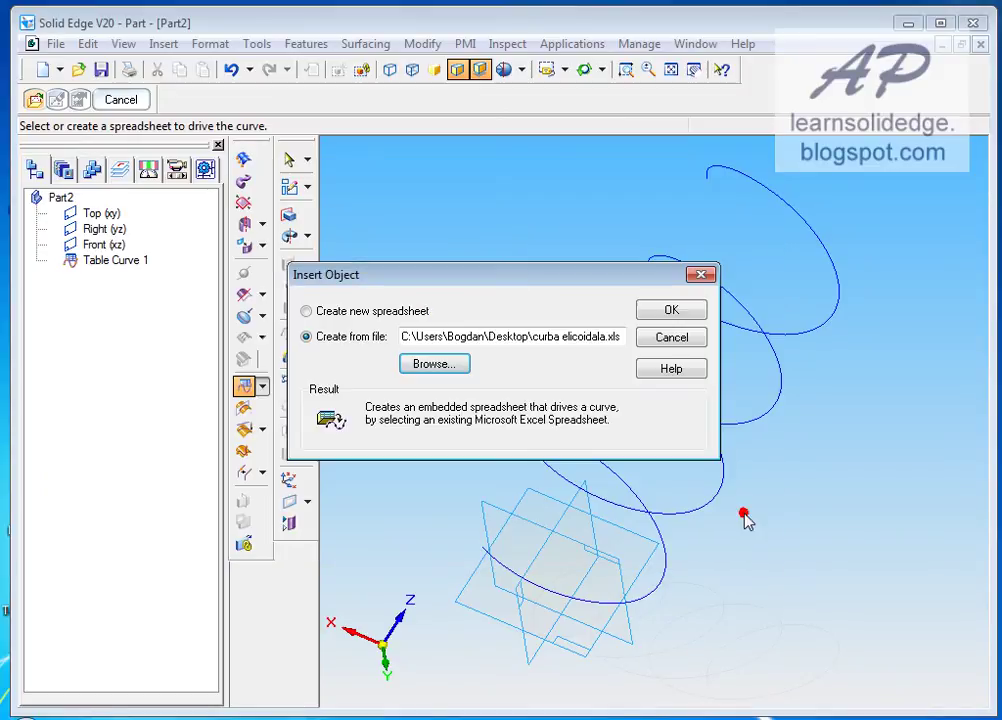
{"action": "left_click", "coordinate": [676, 313]}
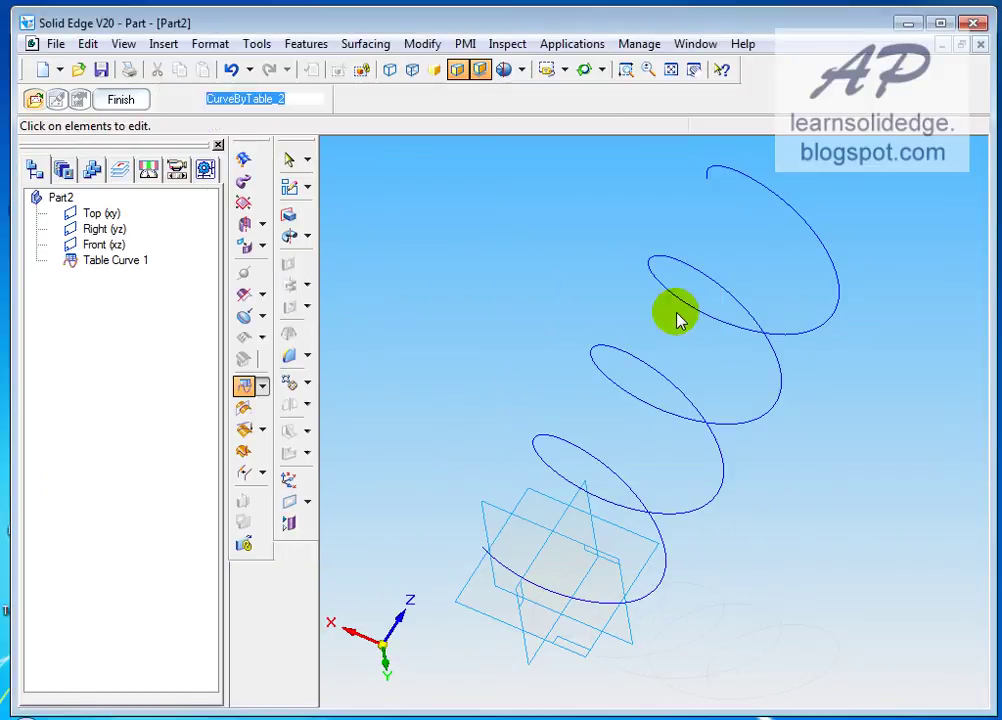
{"action": "middle_click_drag", "start_coordinate": [415, 285], "coordinate": [598, 183]}
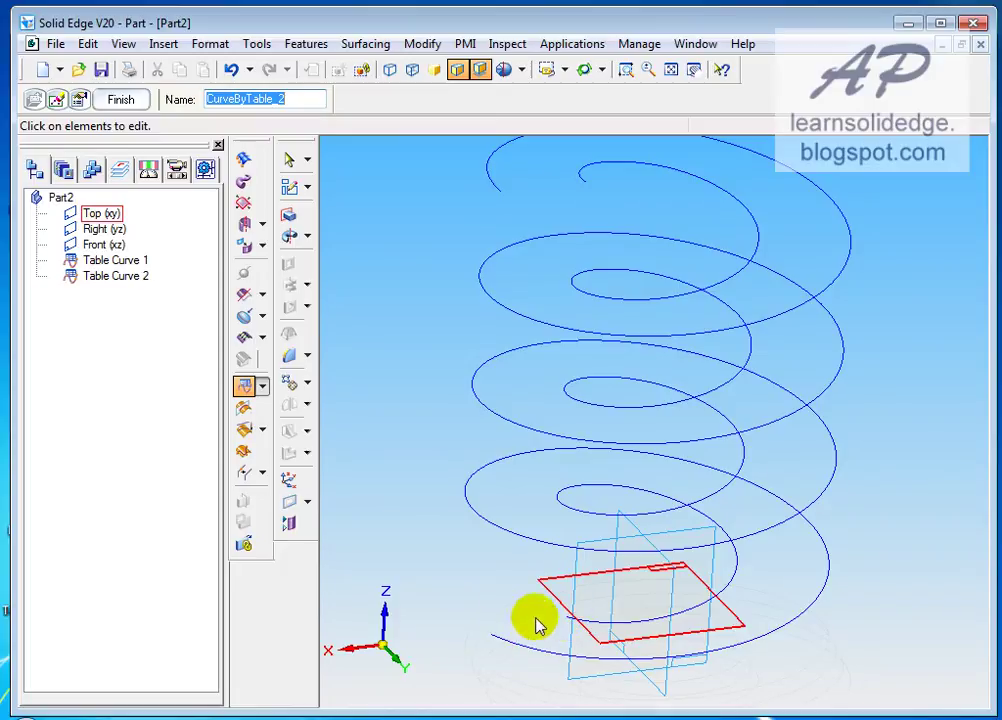
Start a sketch on a plane defined by three points on the upper helix ends.
{"action": "left_click", "coordinate": [291, 189]}
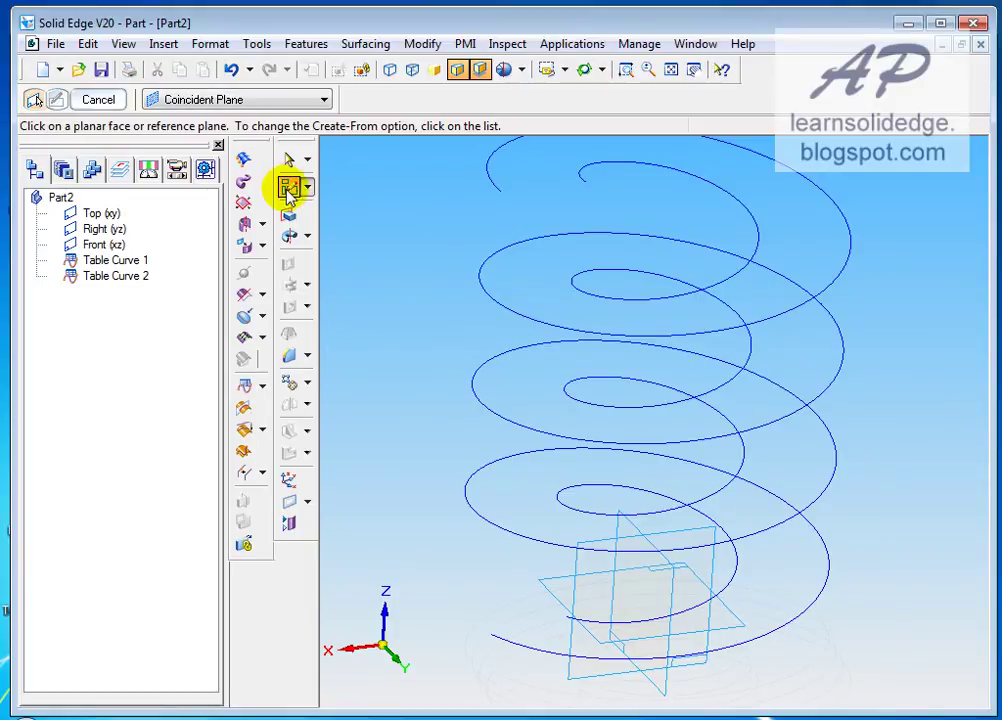
{"action": "left_click", "coordinate": [330, 100]}
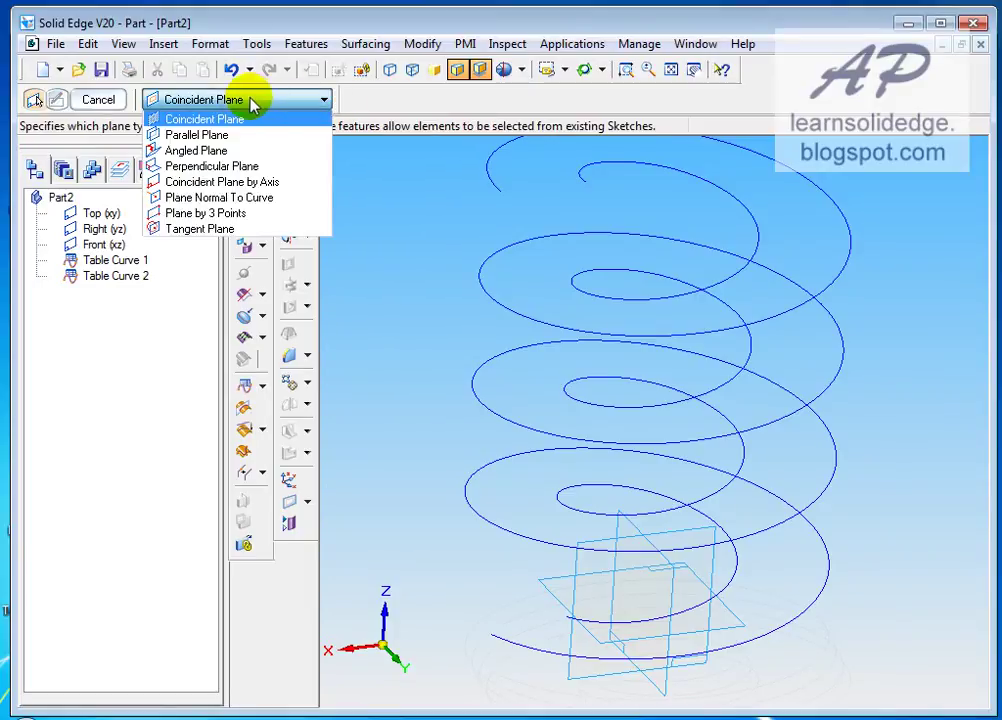
{"action": "left_click", "coordinate": [243, 214]}
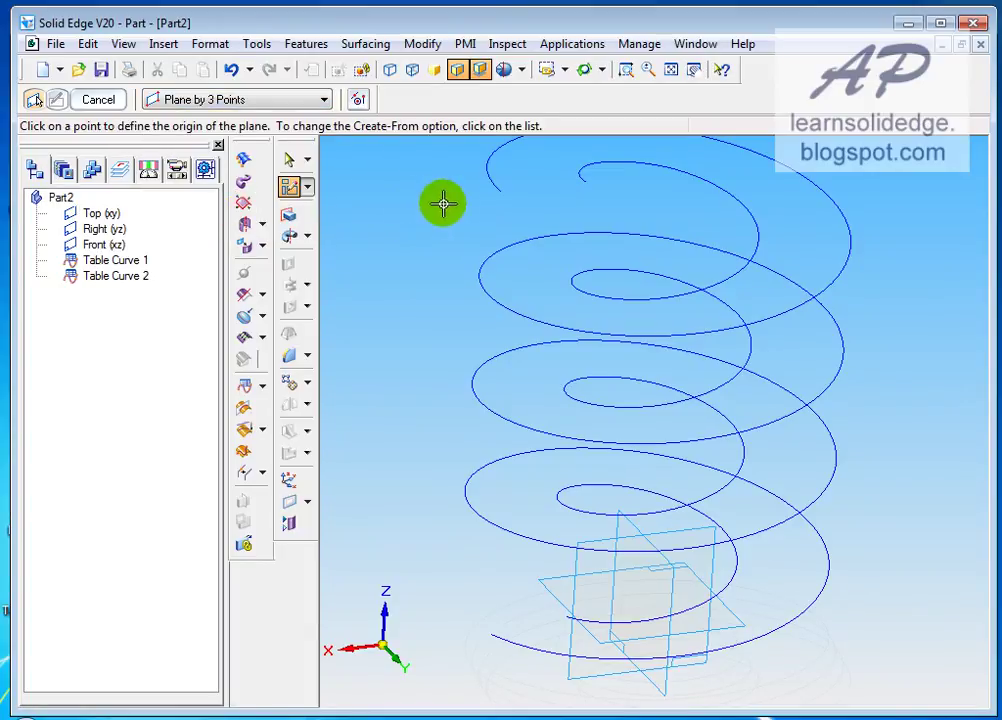
{"action": "left_click", "coordinate": [501, 192]}
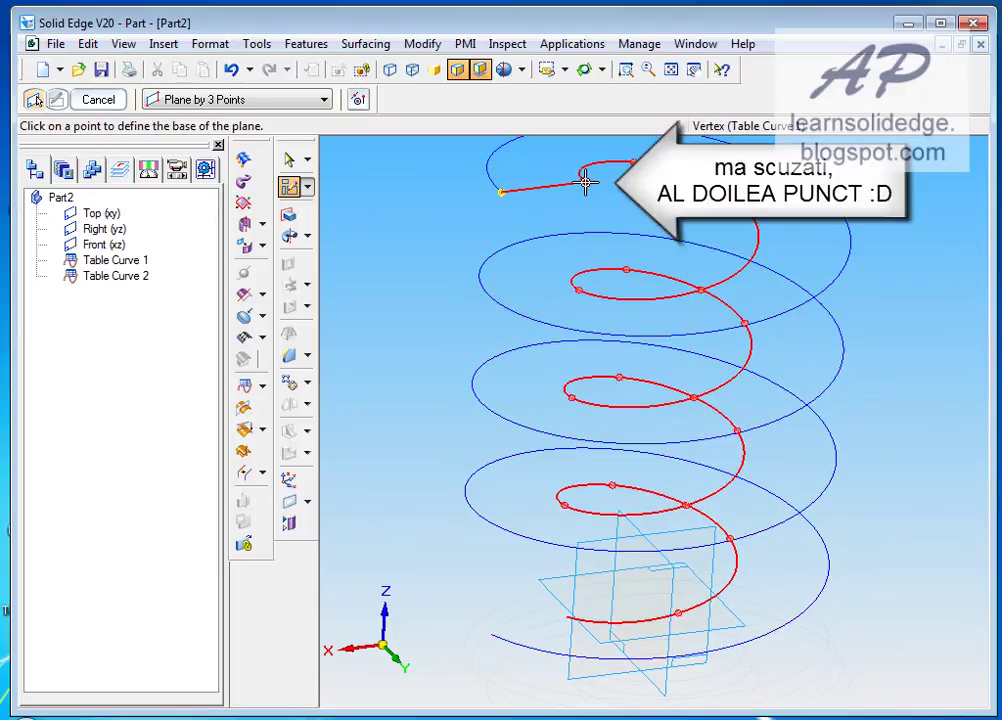
{"action": "left_click", "coordinate": [587, 182]}
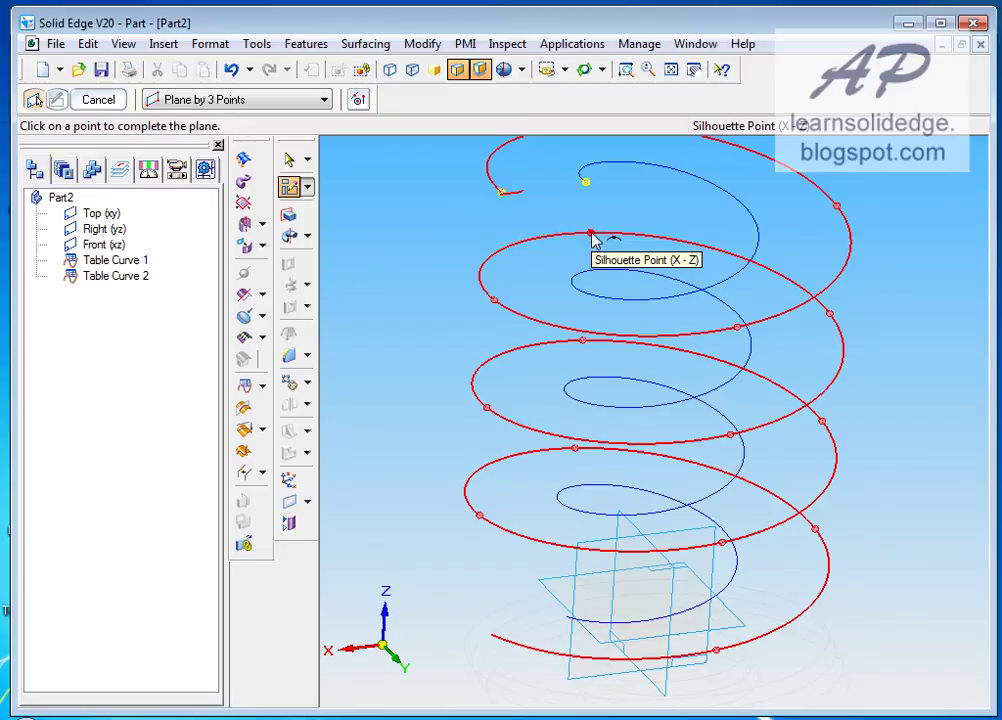
{"action": "left_click", "coordinate": [592, 232]}
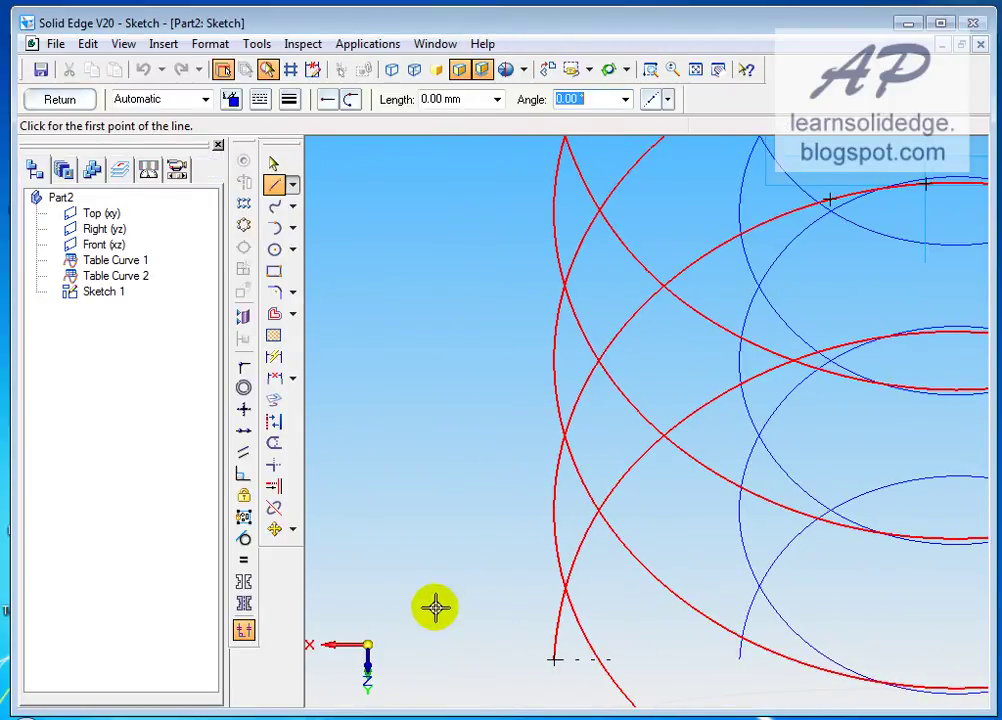
Draw a line from the outer helix end to the inner helix endpoint and close Sketch 1.
{"action": "mouse_move", "coordinate": [483, 532]}
{"action": "middle_mouse_down"}
{"action": "mouse_move", "coordinate": [414, 458]}
{"action": "mouse_move", "coordinate": [403, 467]}
{"action": "mouse_move", "coordinate": [485, 445]}
{"action": "mouse_move", "coordinate": [534, 403]}
{"action": "middle_mouse_up"}
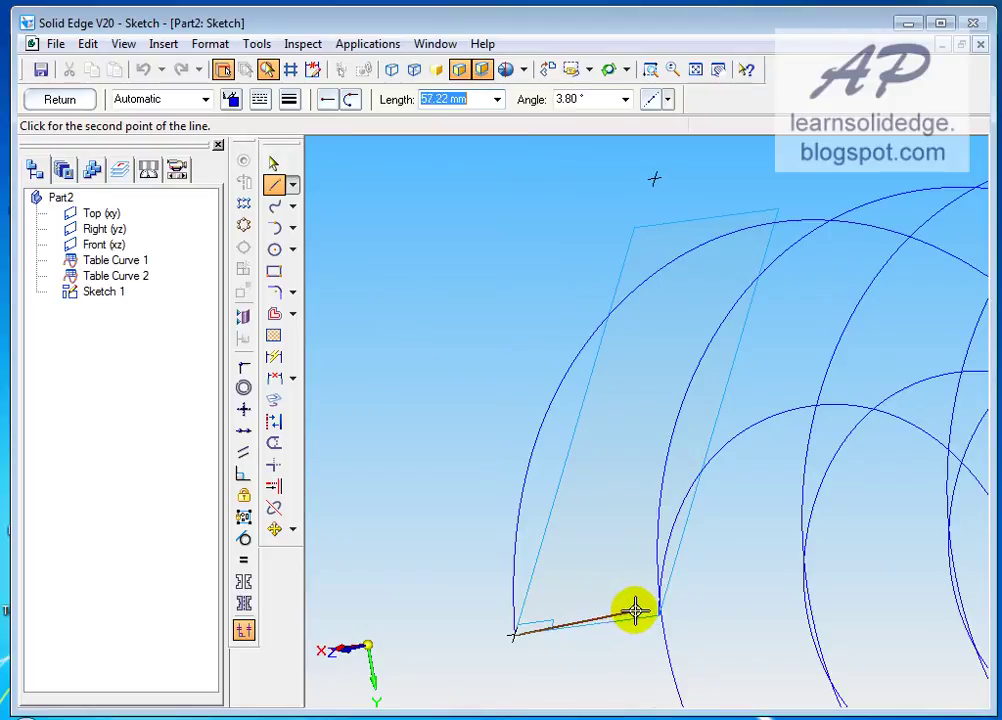
{"action": "middle_click_drag", "start_coordinate": [628, 608], "coordinate": [602, 610]}
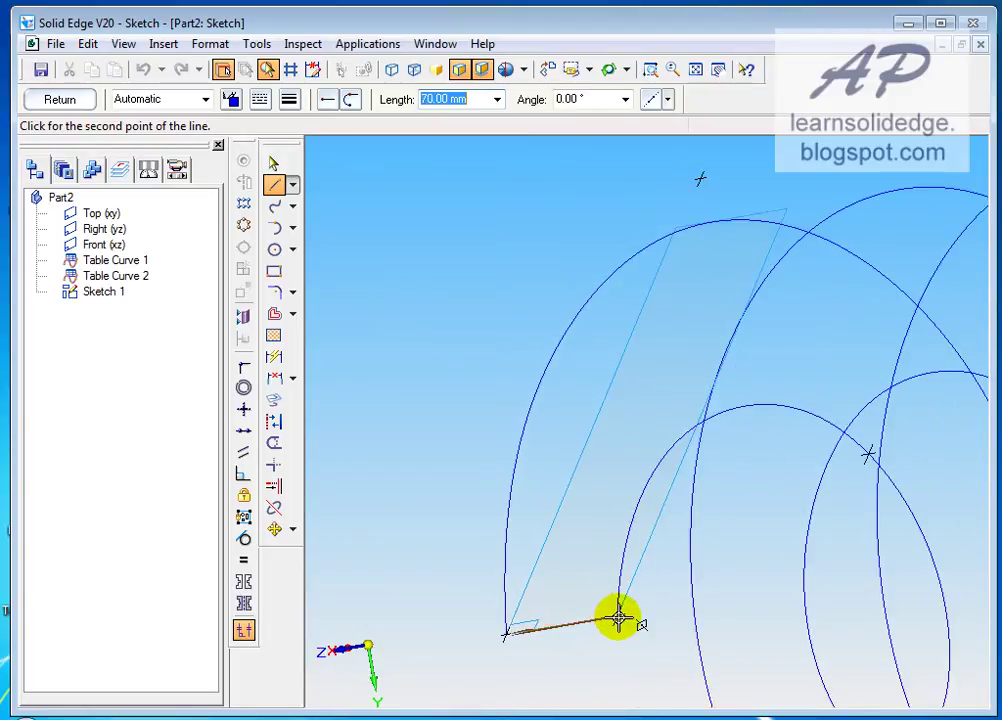
{"action": "left_click", "coordinate": [619, 618]}
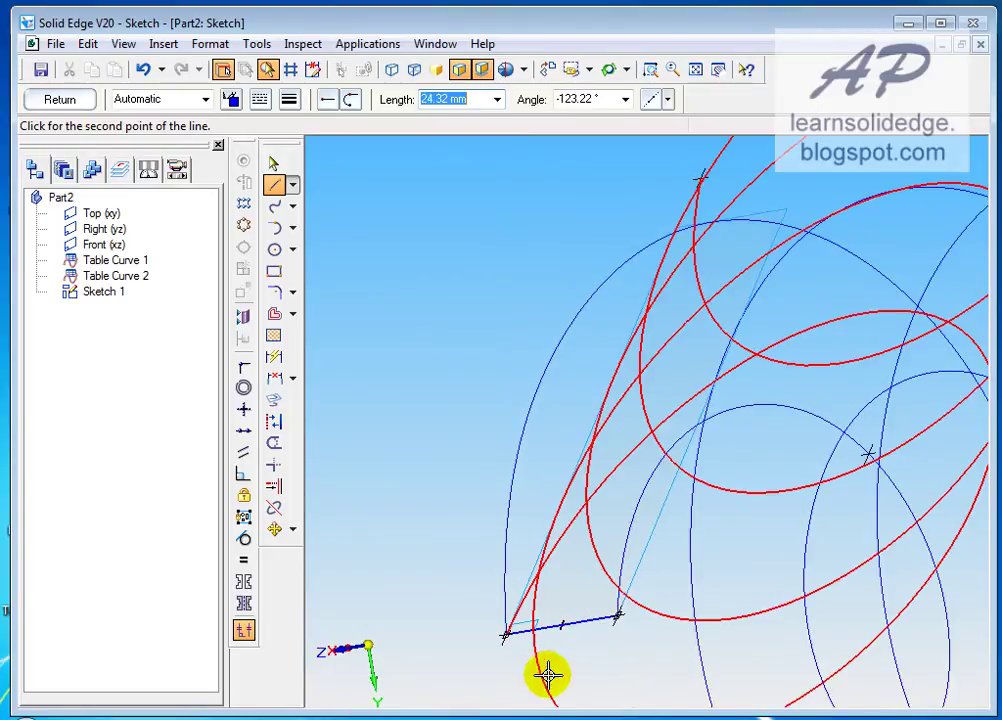
{"action": "right_click", "coordinate": [443, 669]}
{"action": "left_click", "coordinate": [59, 100]}
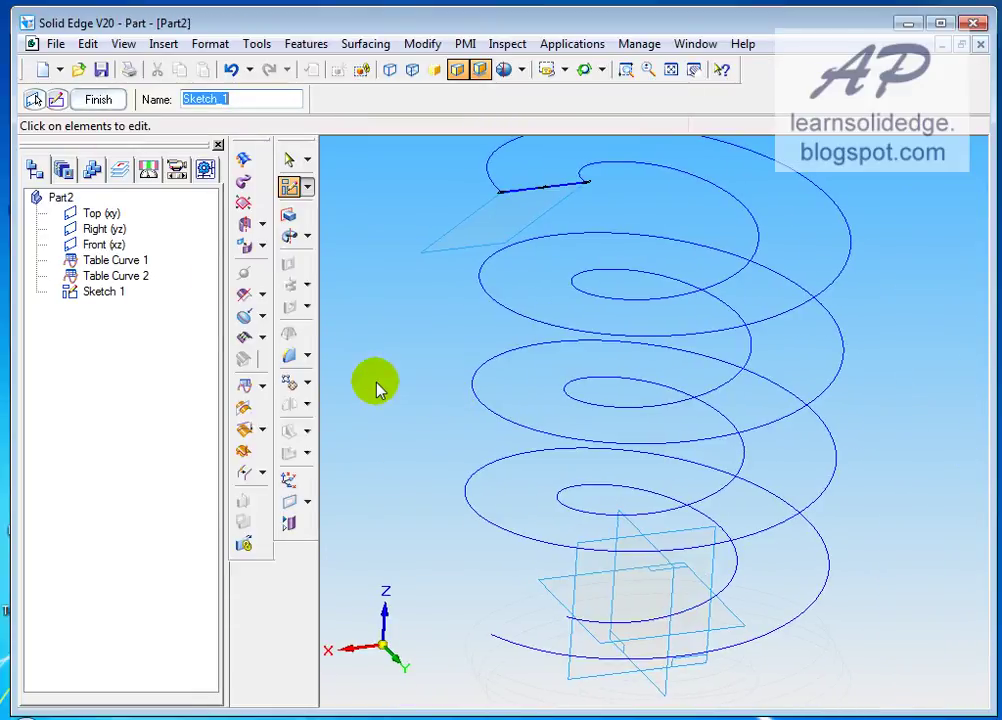
Finish Sketch 1 and start Sketch 2 on a plane through three points at the lower helix ends.
{"action": "left_click", "coordinate": [117, 104]}
{"action": "middle_click_drag", "start_coordinate": [445, 465], "coordinate": [707, 586]}
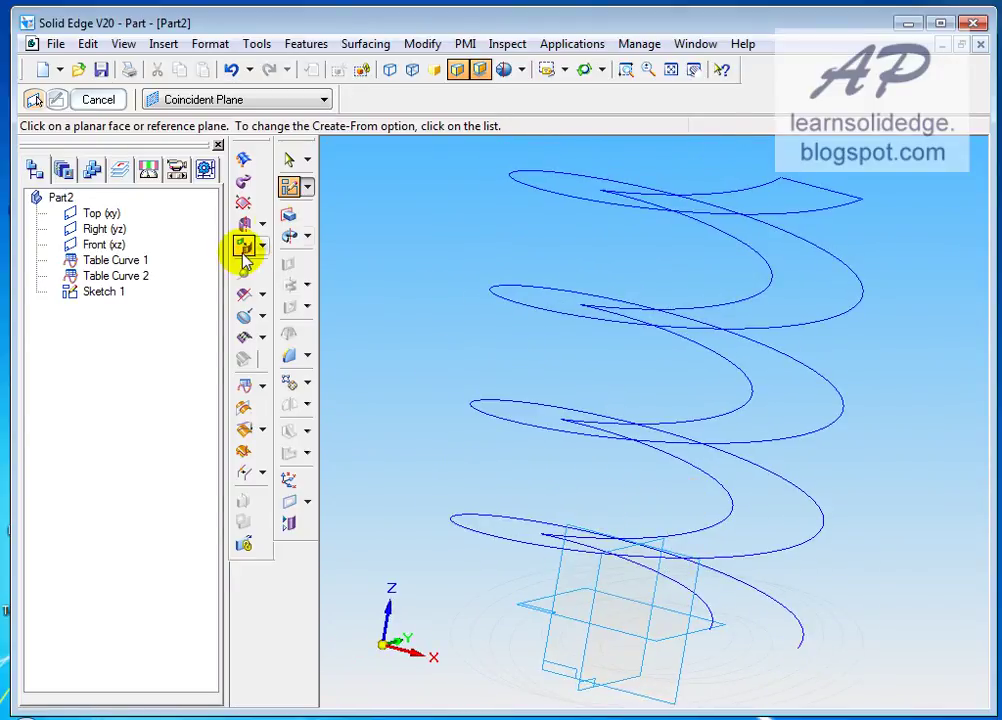
{"action": "left_click", "coordinate": [296, 187]}
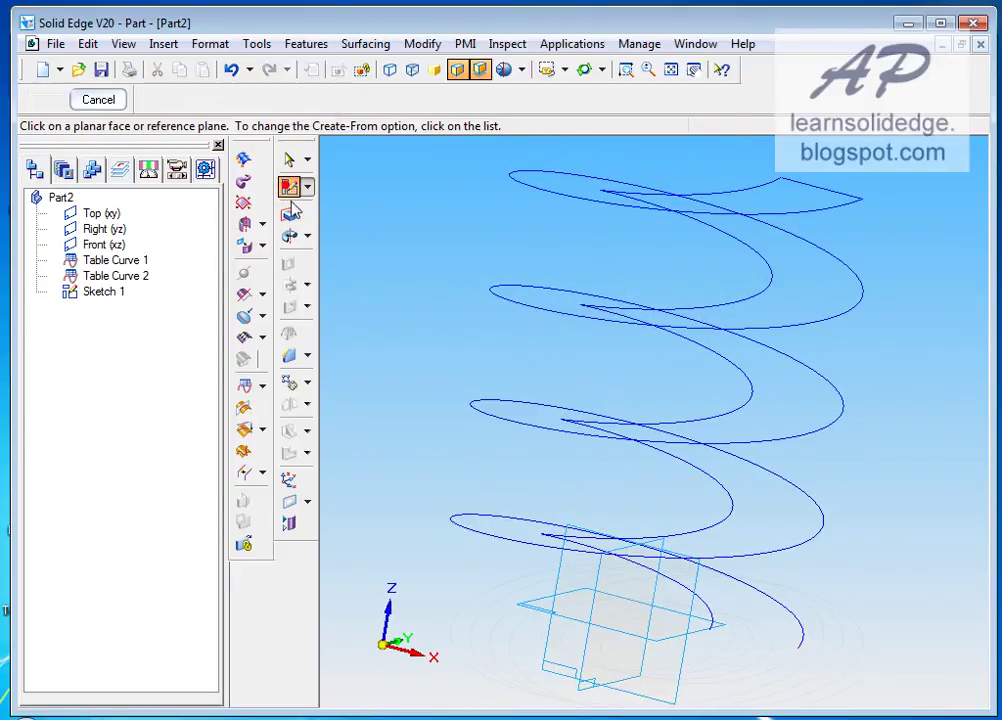
{"action": "left_click", "coordinate": [324, 99]}
{"action": "left_click", "coordinate": [186, 213]}
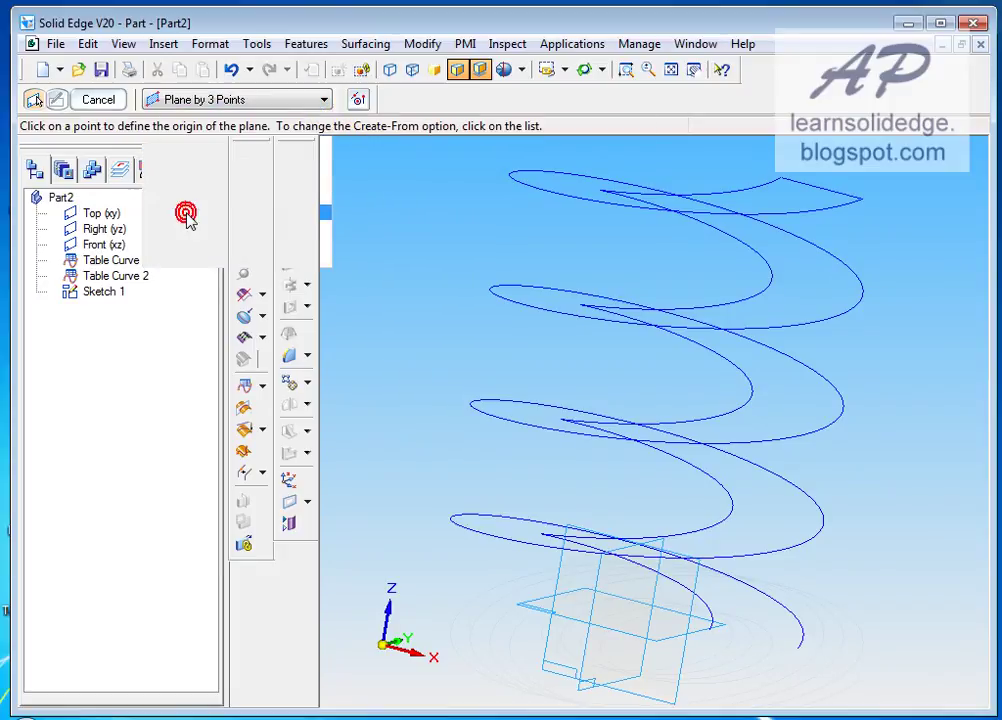
{"action": "left_click", "coordinate": [799, 648]}
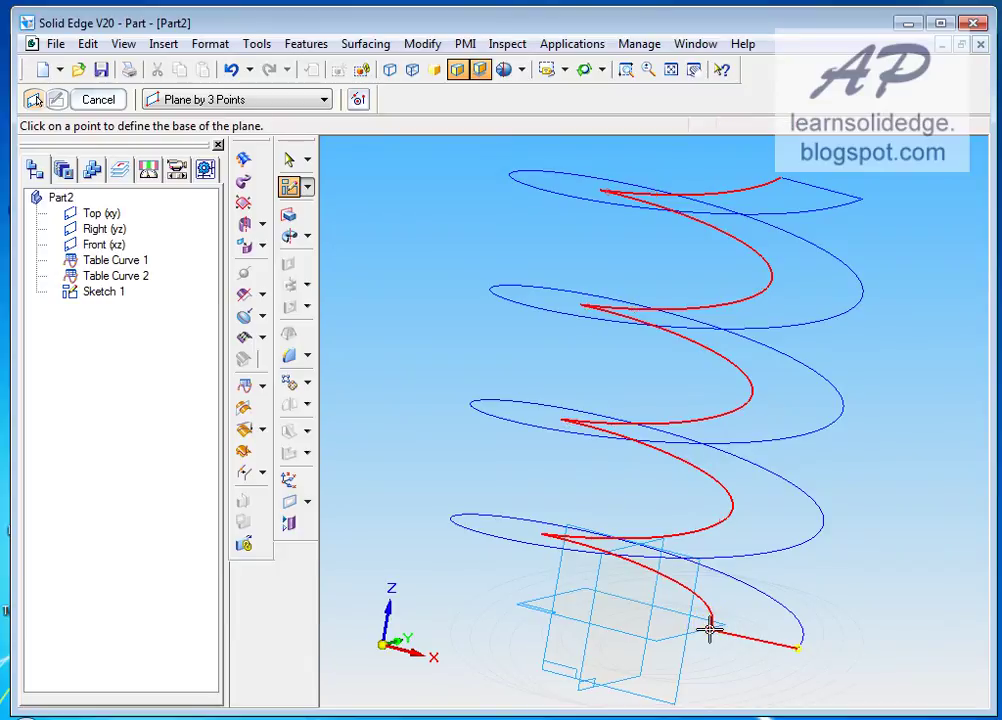
{"action": "left_click", "coordinate": [710, 628]}
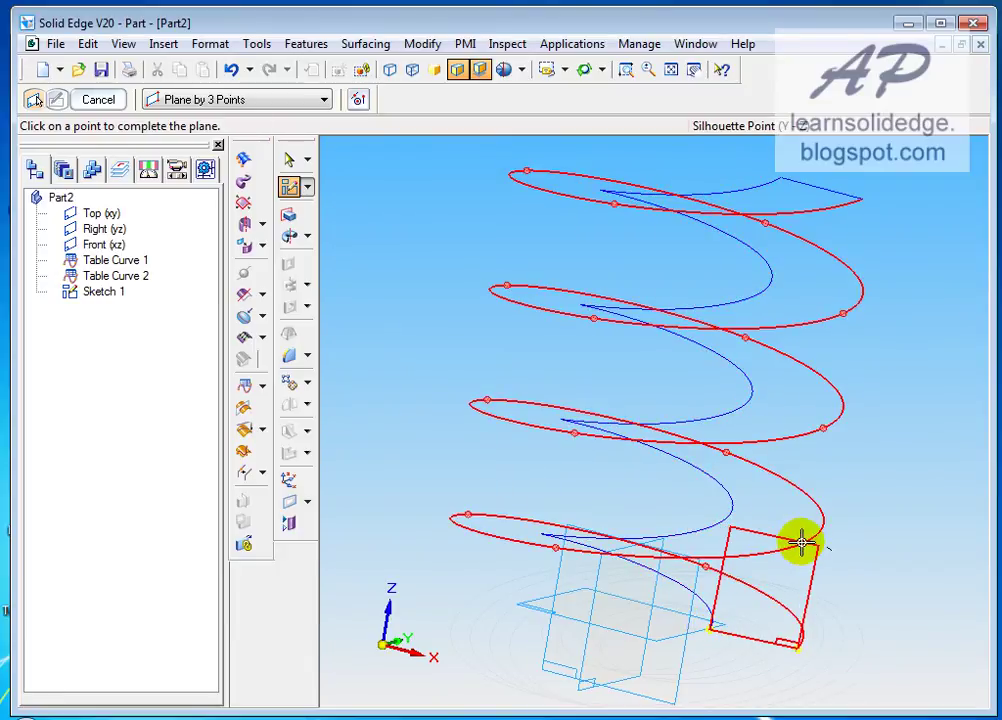
{"action": "left_click", "coordinate": [803, 543]}
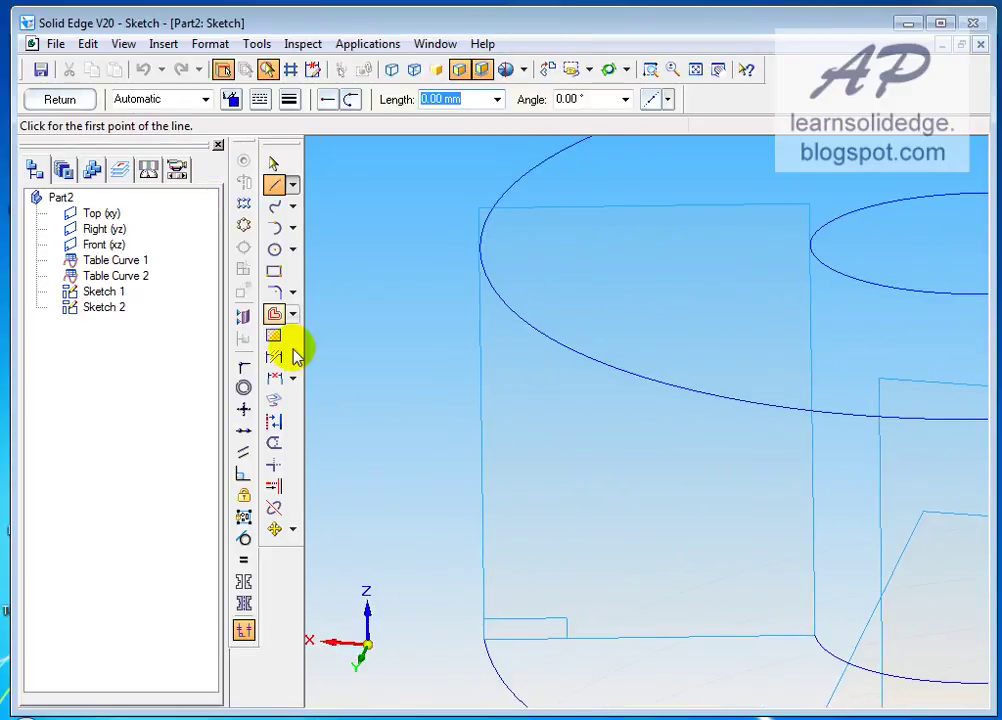
Draw a straight line joining the lower ends of the outer and inner helices, then finish Sketch 2.
{"action": "left_click", "coordinate": [484, 641]}
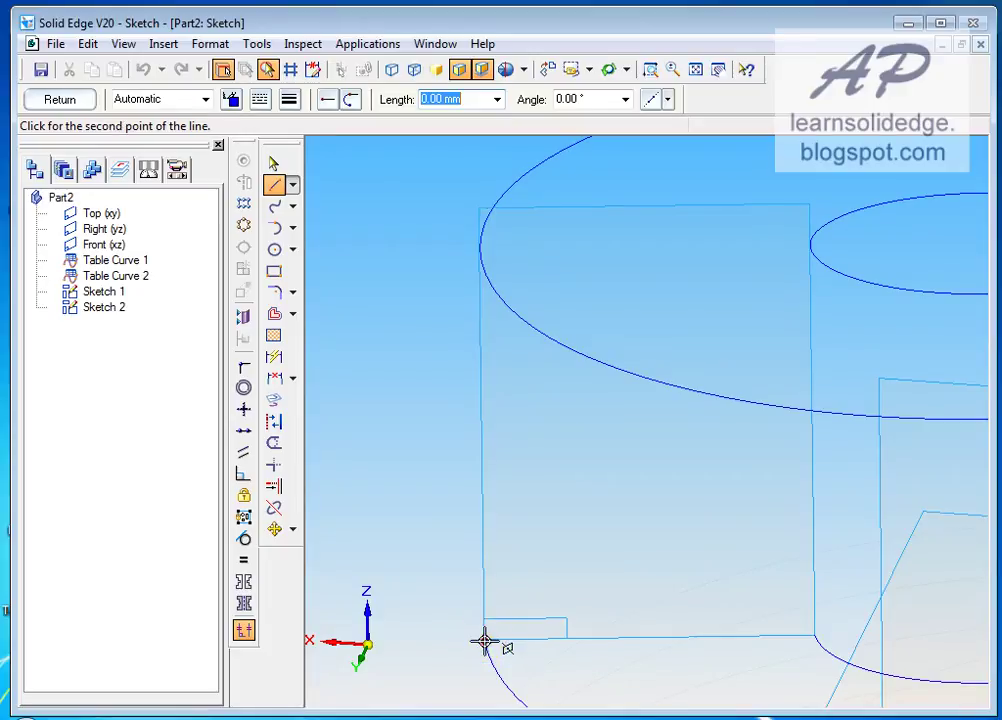
{"action": "left_click", "coordinate": [814, 632]}
{"action": "right_click", "coordinate": [434, 401]}
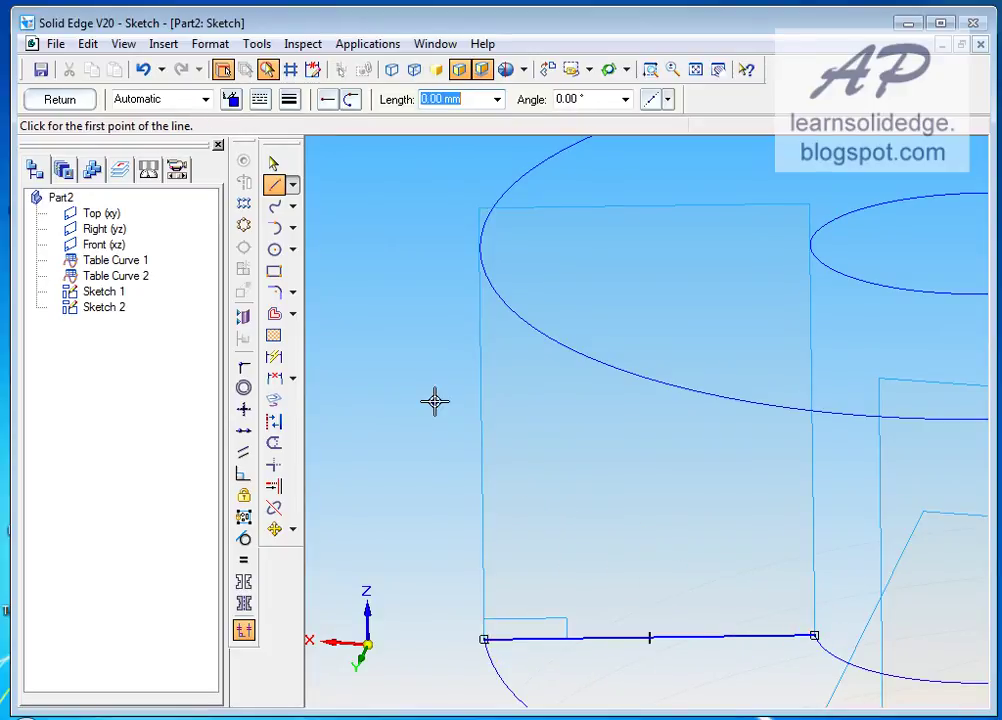
{"action": "left_click", "coordinate": [60, 99]}
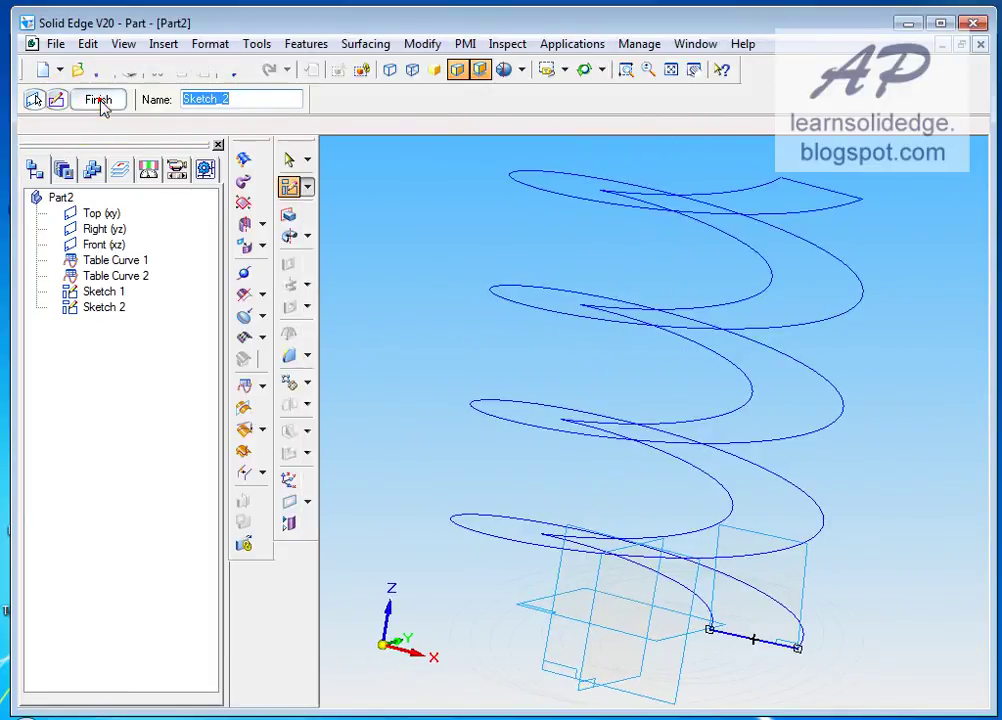
{"action": "left_click", "coordinate": [98, 99]}
{"action": "left_click", "coordinate": [286, 215]}
Create the Bound 1 bounded surface spanning the outer and inner helices and their connecting lines.
{"action": "left_click", "coordinate": [291, 162]}
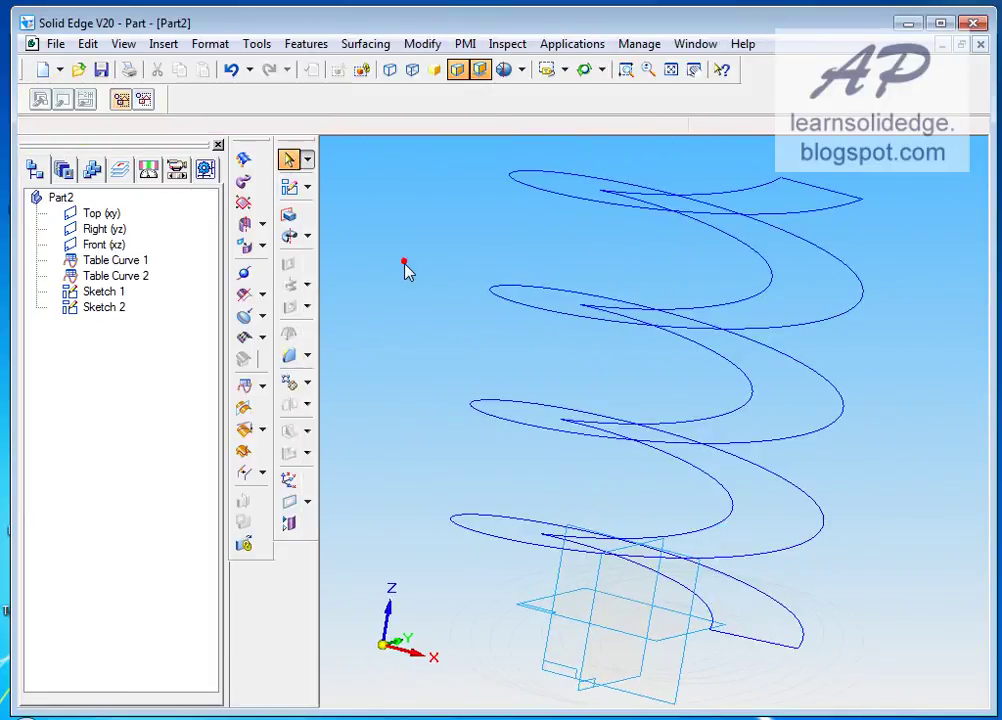
{"action": "scroll", "coordinate": [405, 275], "scroll_direction": "down", "scroll_amount": 2}
{"action": "middle_click_drag", "start_coordinate": [405, 281], "coordinate": [340, 242]}
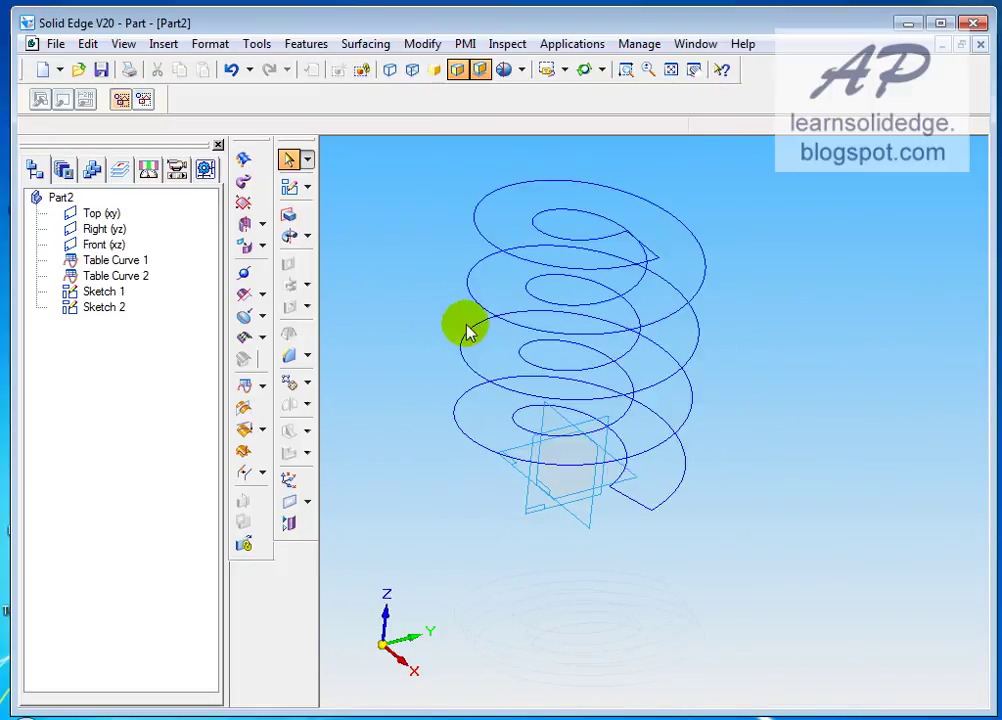
{"action": "left_click", "coordinate": [245, 203]}
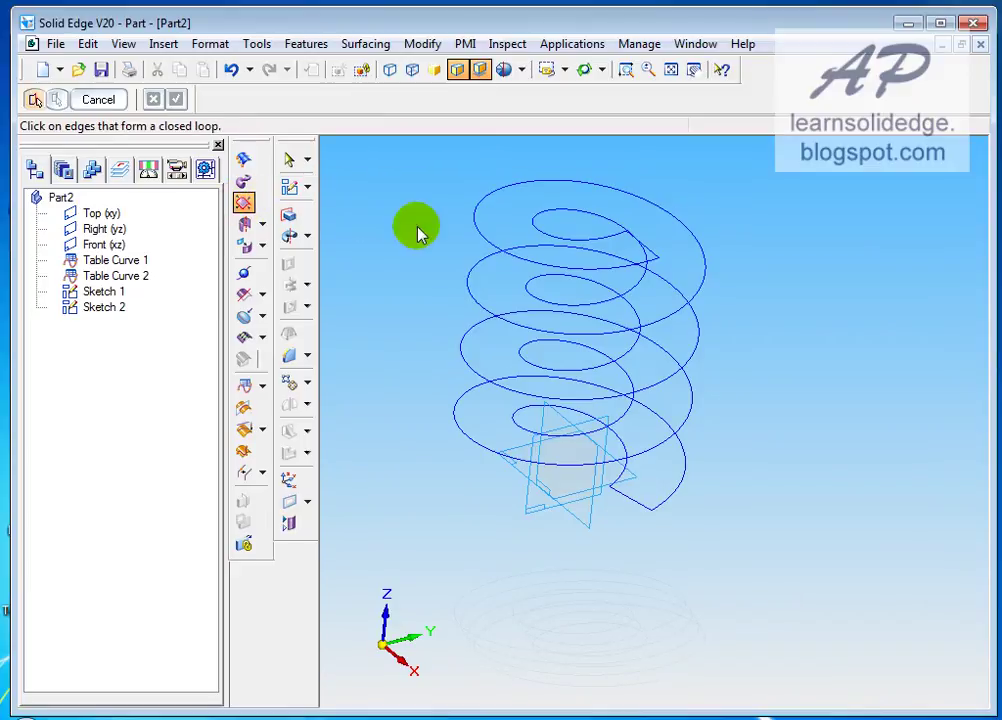
{"action": "left_click", "coordinate": [560, 258]}
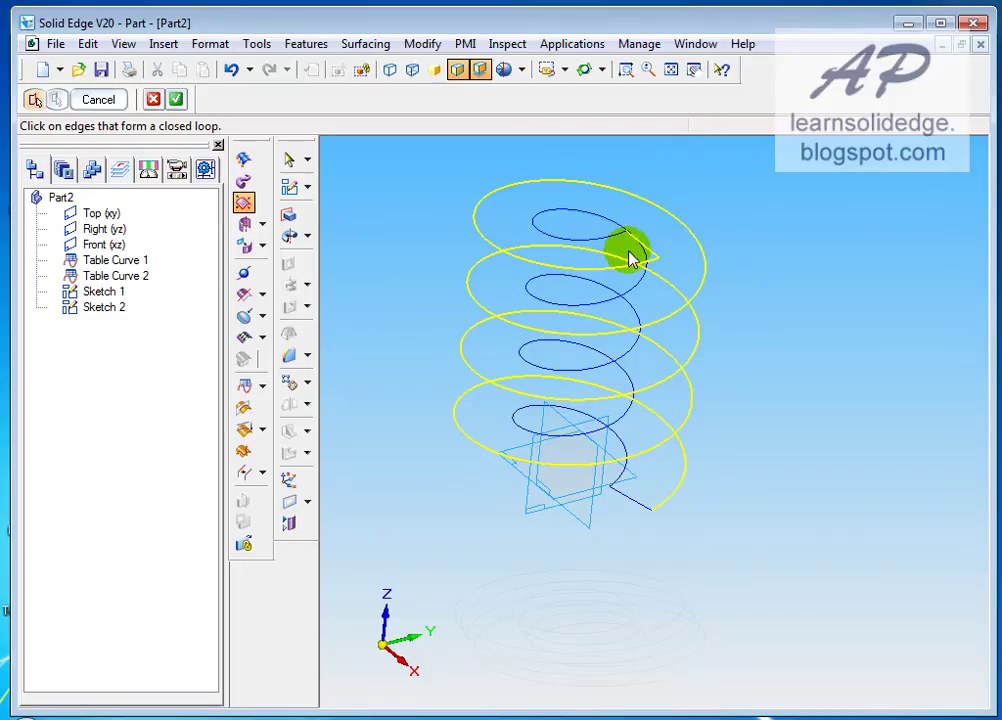
{"action": "left_click", "coordinate": [602, 236]}
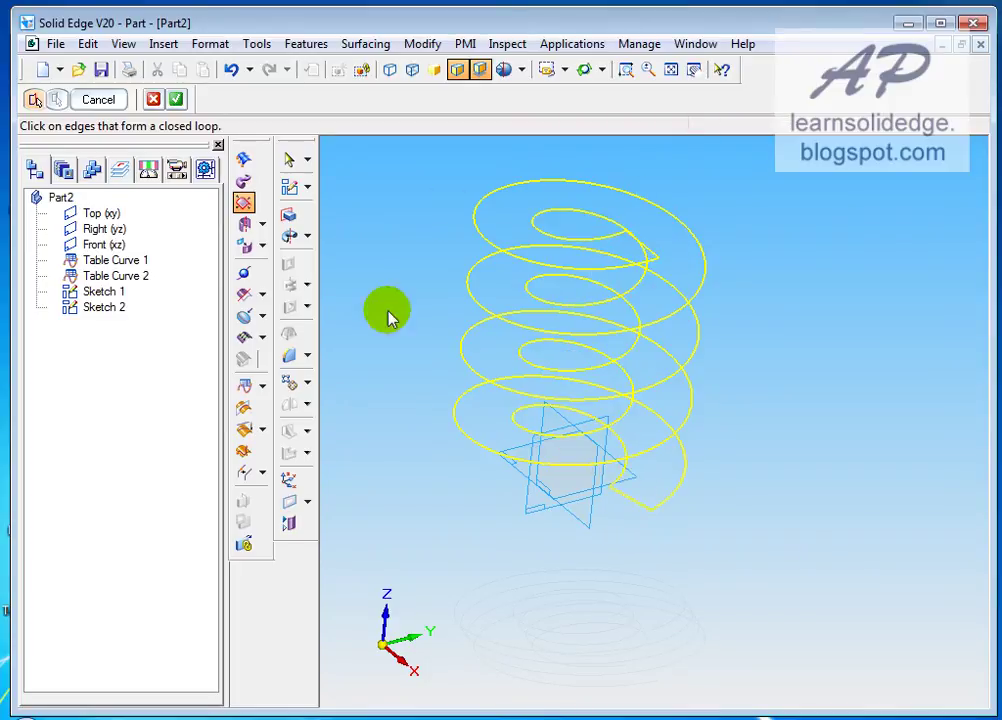
{"action": "left_click", "coordinate": [178, 100]}
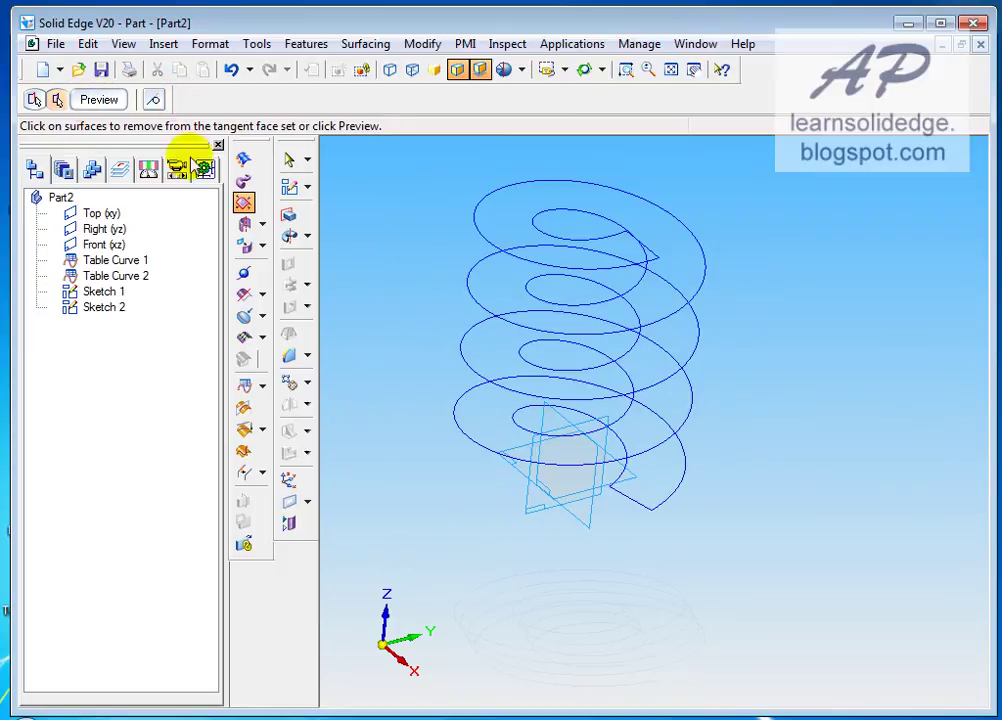
{"action": "left_click", "coordinate": [99, 100]}
{"action": "middle_click_drag", "start_coordinate": [816, 393], "coordinate": [520, 562]}
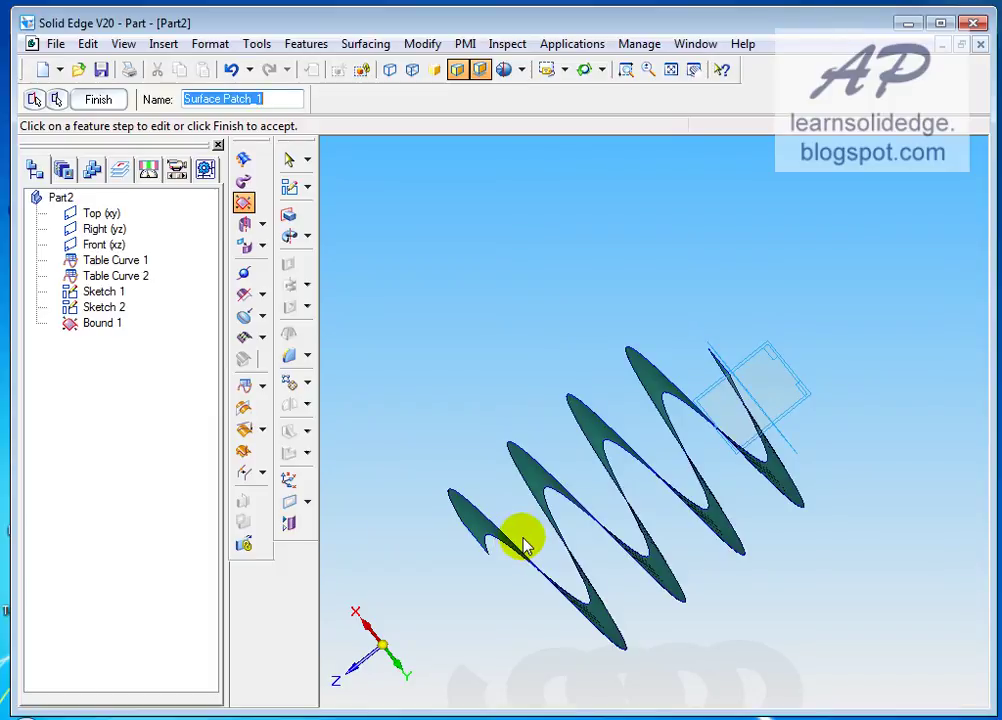
{"action": "middle_click_drag", "start_coordinate": [595, 358], "coordinate": [403, 283]}
Start Sketch 3 on the Top (xy) plane and draw a circle centred on the helix axis.
{"action": "left_click", "coordinate": [288, 188]}
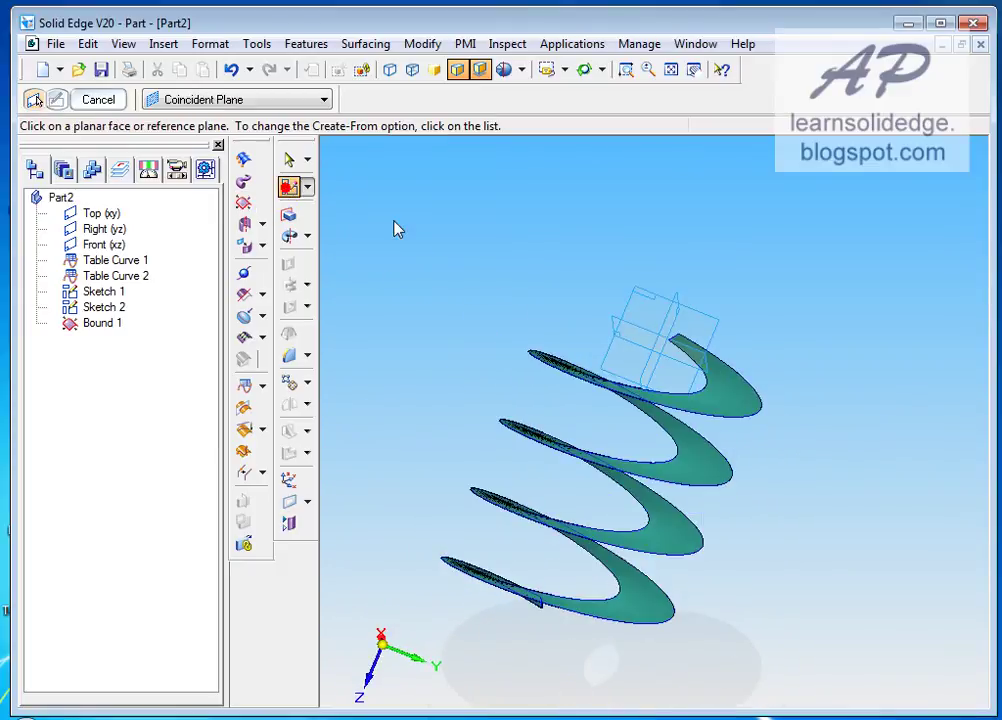
{"action": "middle_click_drag", "start_coordinate": [503, 283], "coordinate": [677, 392]}
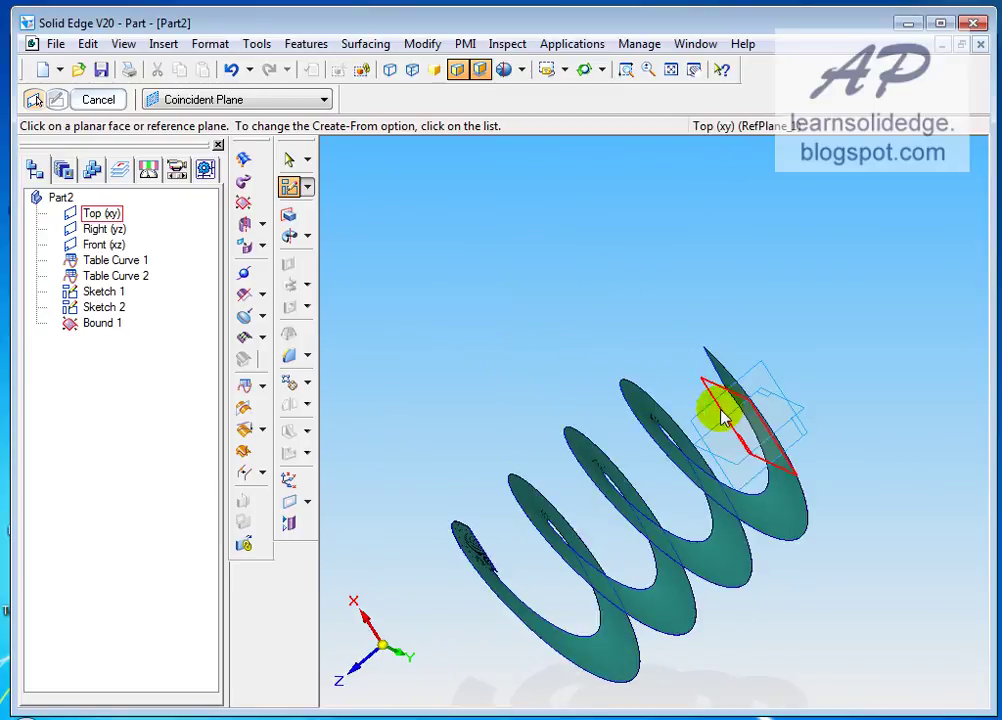
{"action": "left_click", "coordinate": [719, 409]}
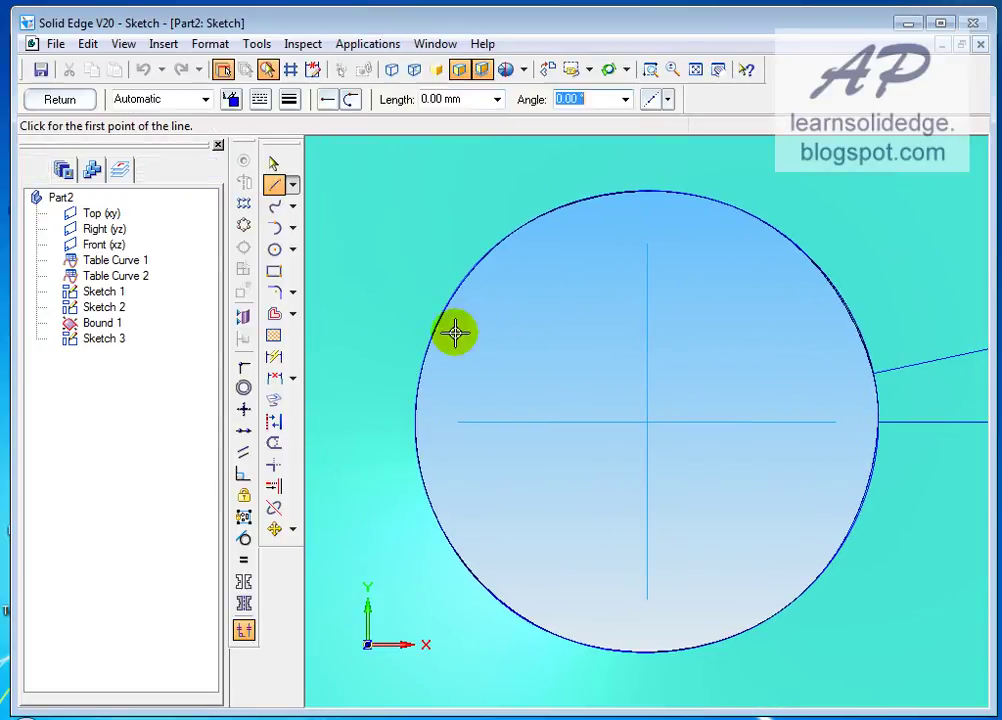
{"action": "left_click", "coordinate": [274, 249]}
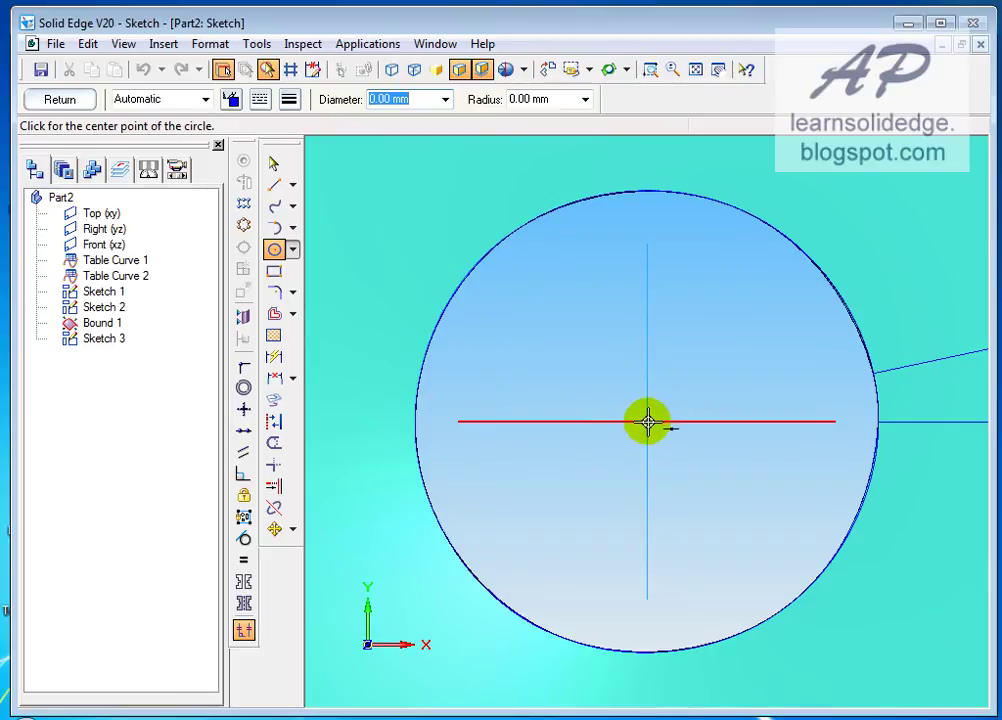
{"action": "left_click", "coordinate": [648, 422]}
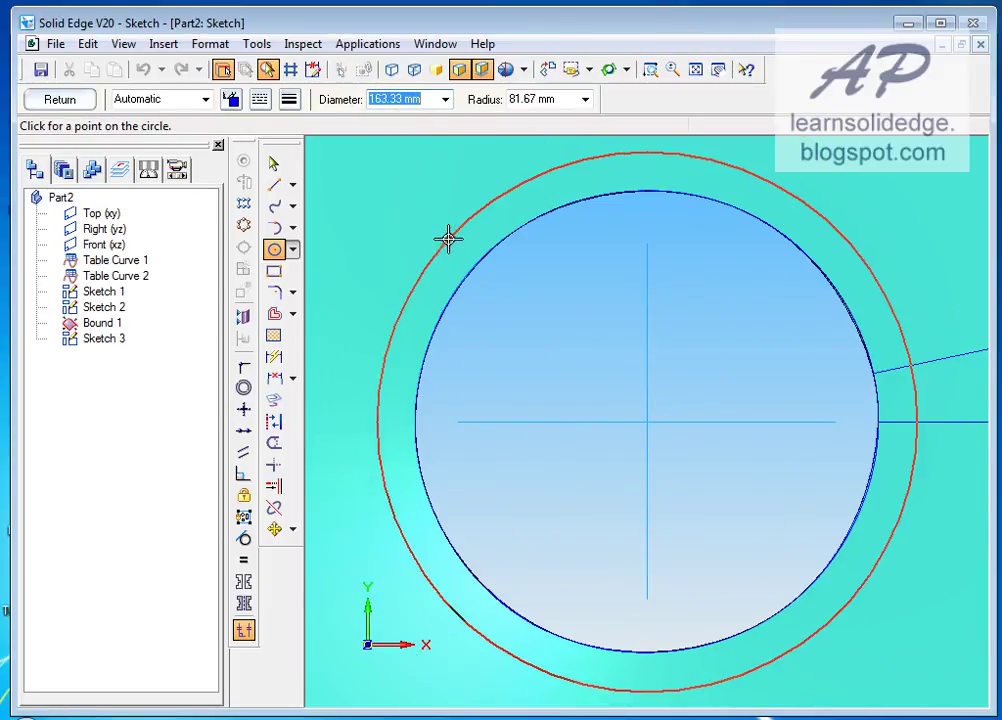
{"action": "left_click", "coordinate": [447, 238]}
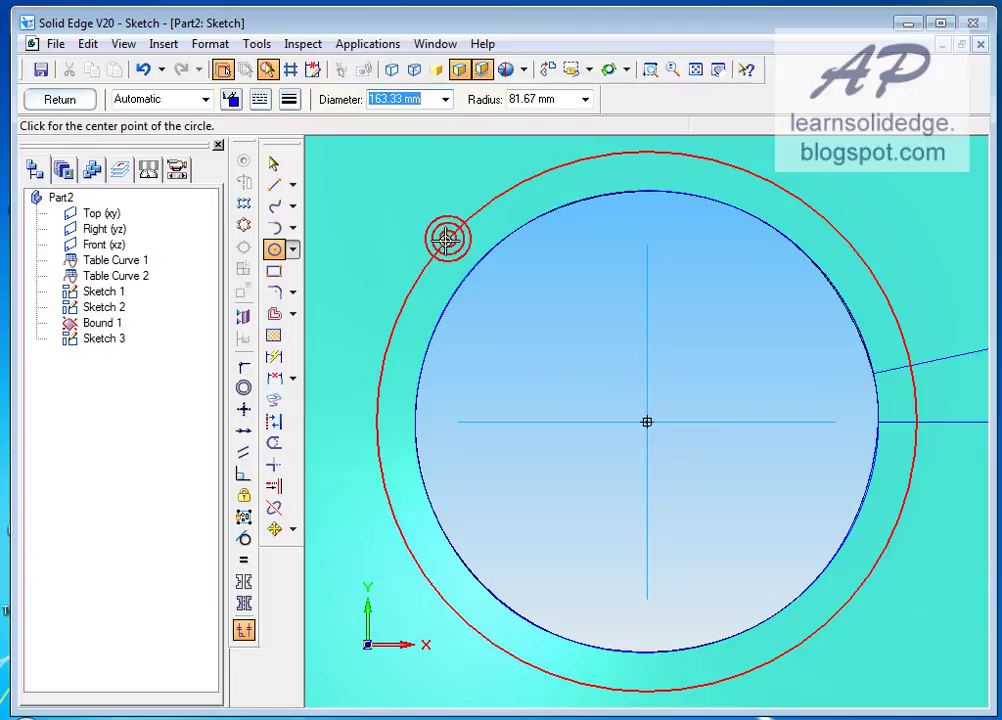
Dimension the circle to a 145 mm diameter and return to the part.
{"action": "left_click", "coordinate": [273, 357]}
{"action": "left_click", "coordinate": [399, 299]}
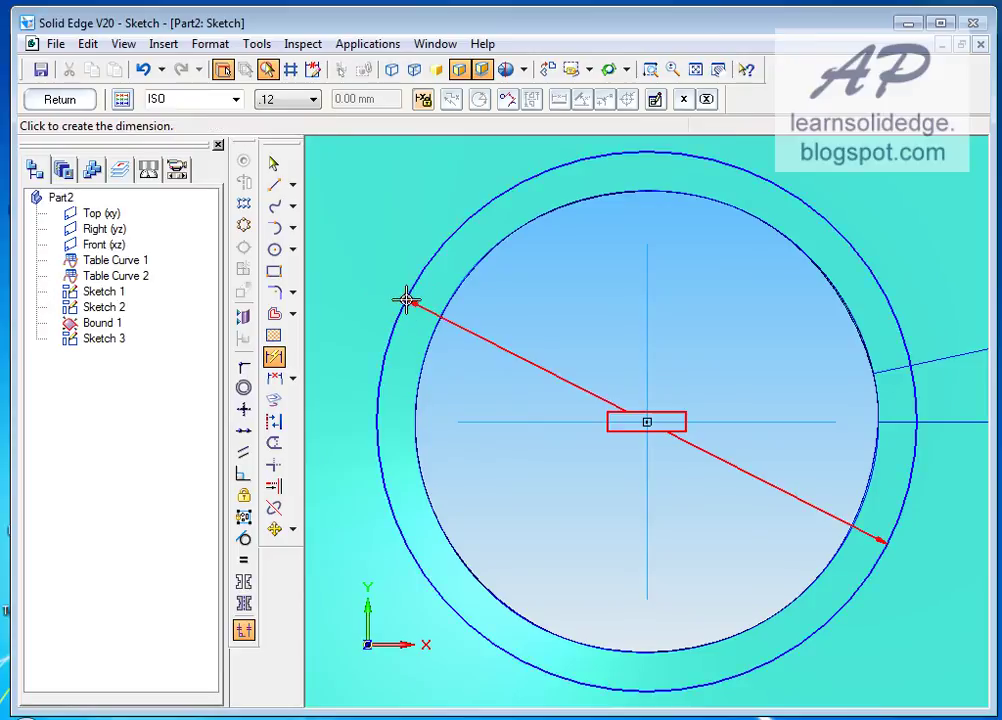
{"action": "left_click", "coordinate": [430, 179]}
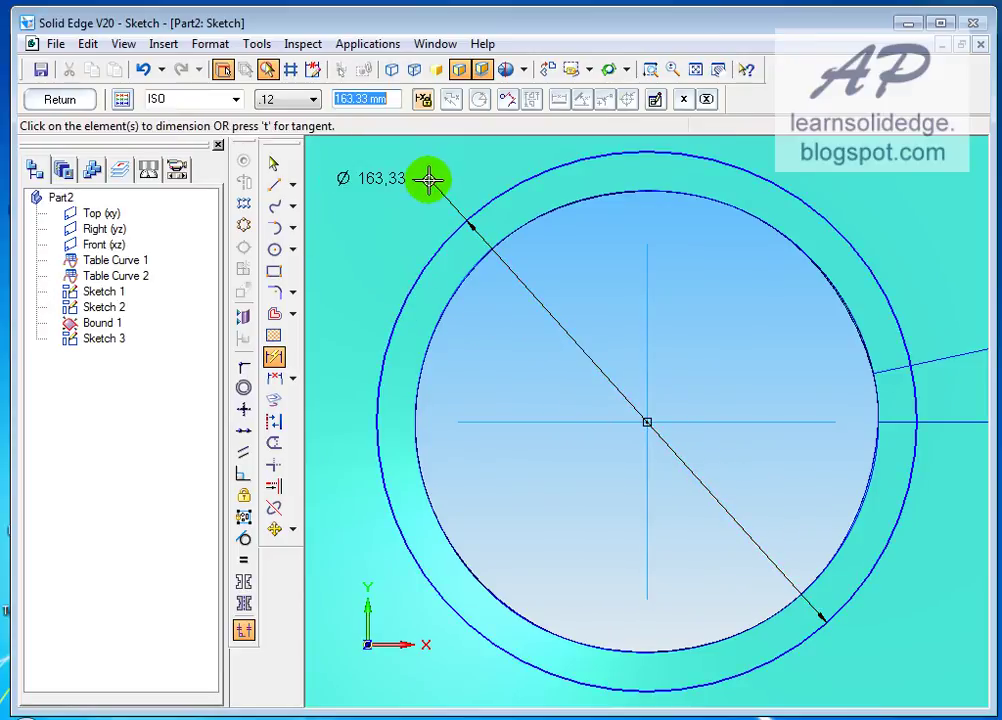
{"action": "key", "text": "Return"}
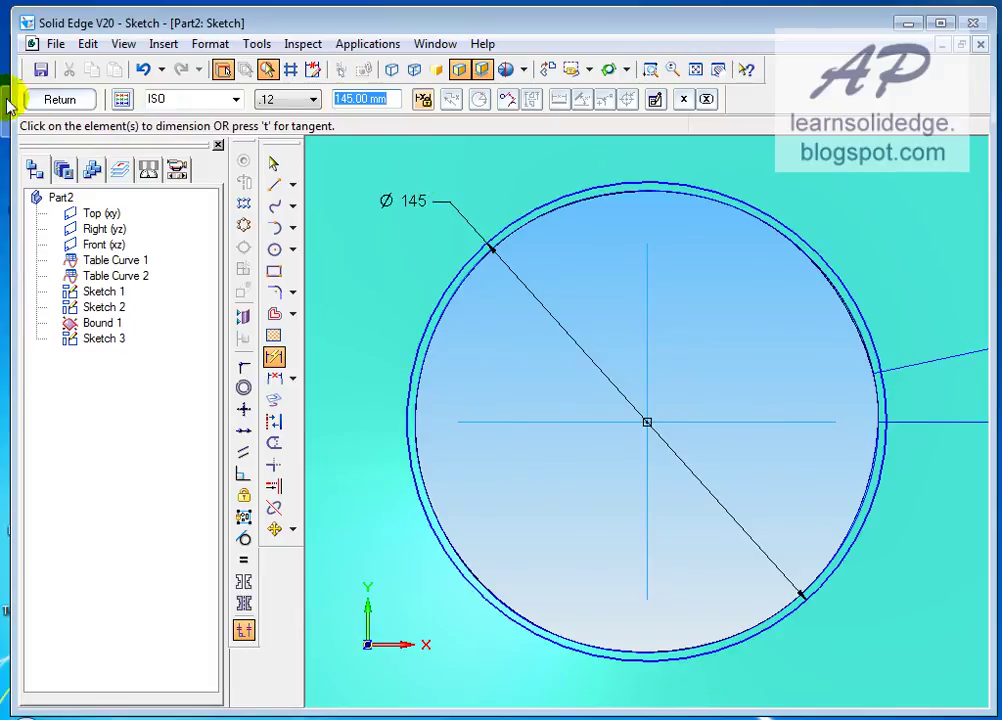
{"action": "left_click", "coordinate": [63, 104]}
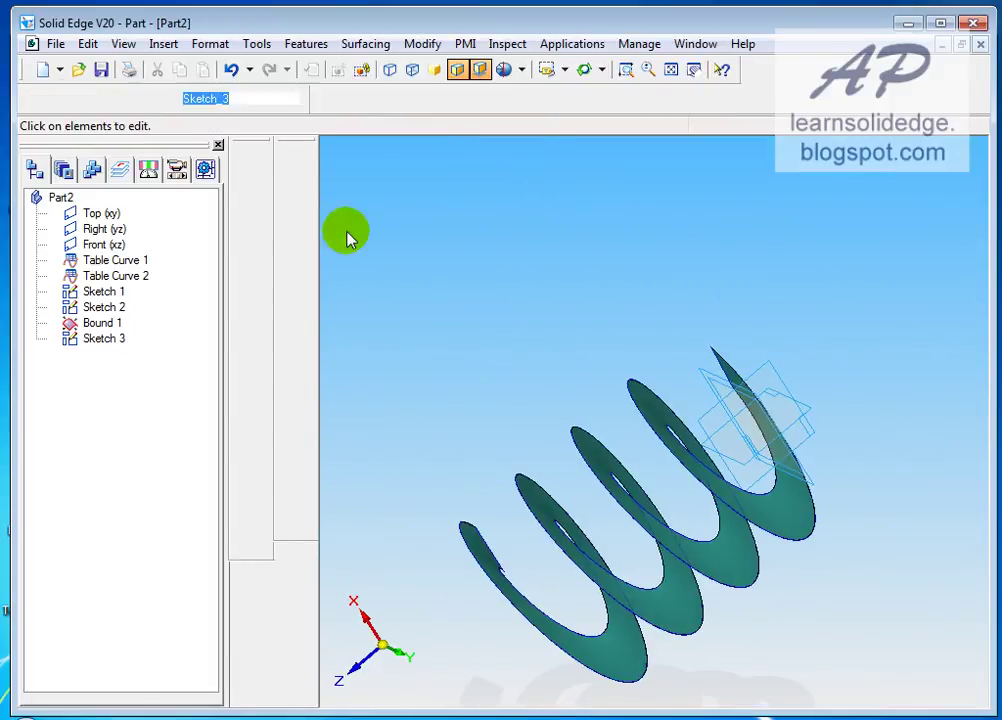
Finish Sketch 3 and select its 145 mm circle as the protrusion profile.
{"action": "left_click", "coordinate": [98, 99]}
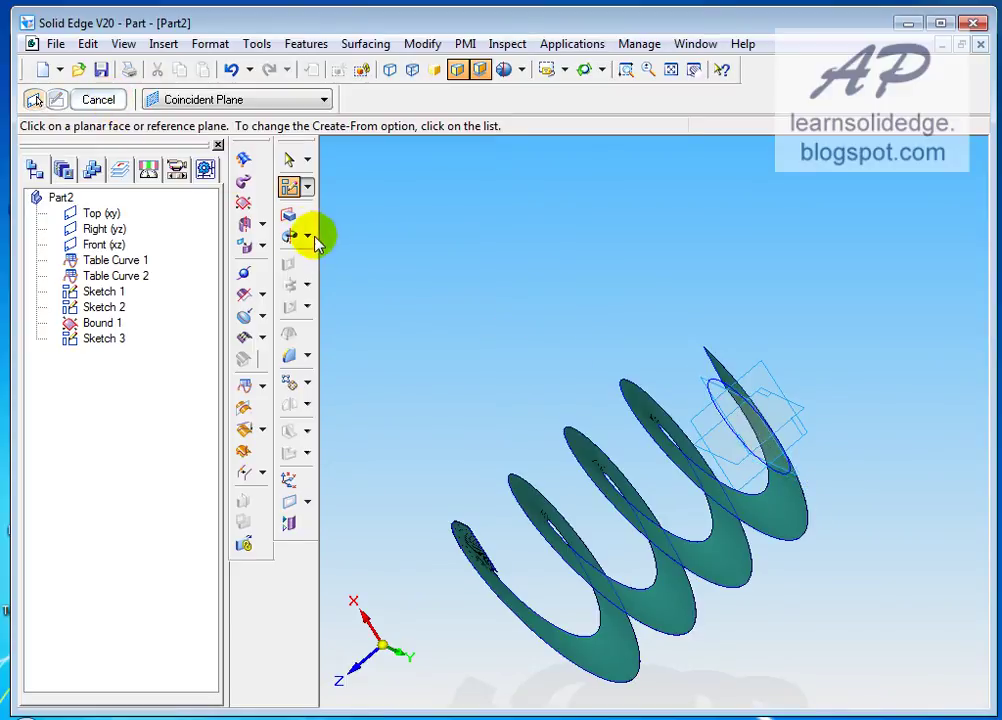
{"action": "left_click", "coordinate": [288, 215]}
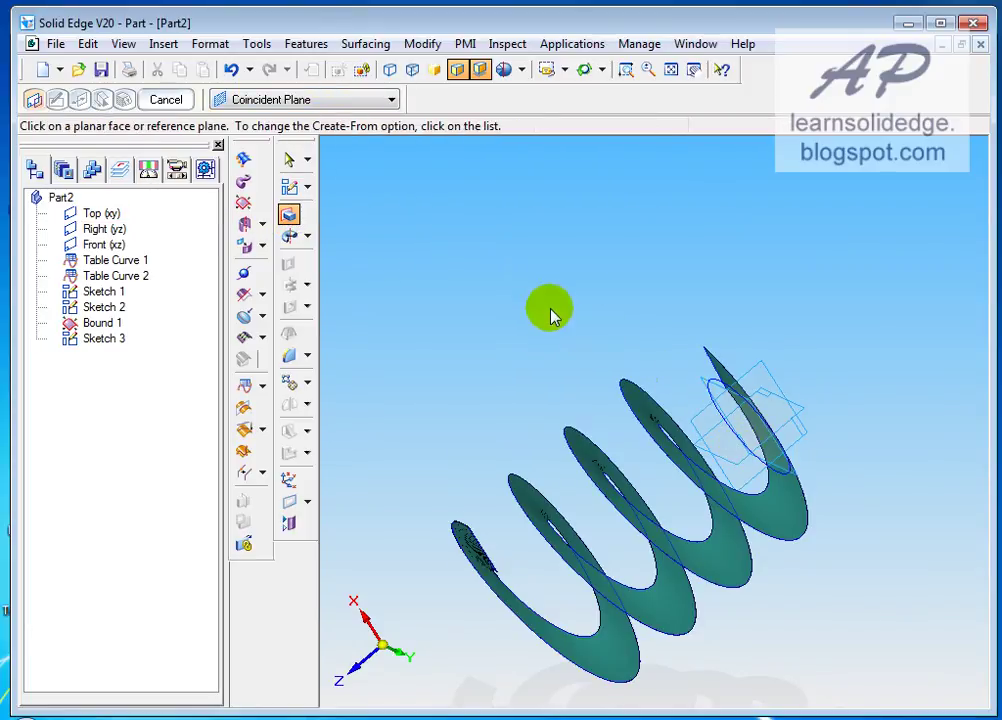
{"action": "left_click", "coordinate": [391, 100]}
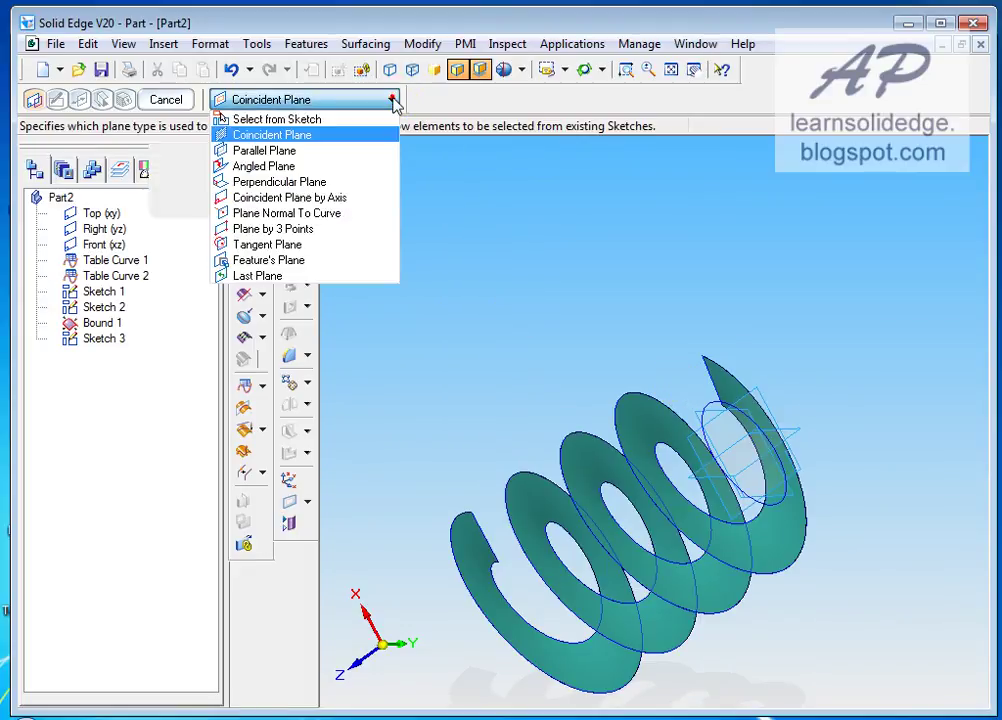
{"action": "left_click", "coordinate": [285, 119]}
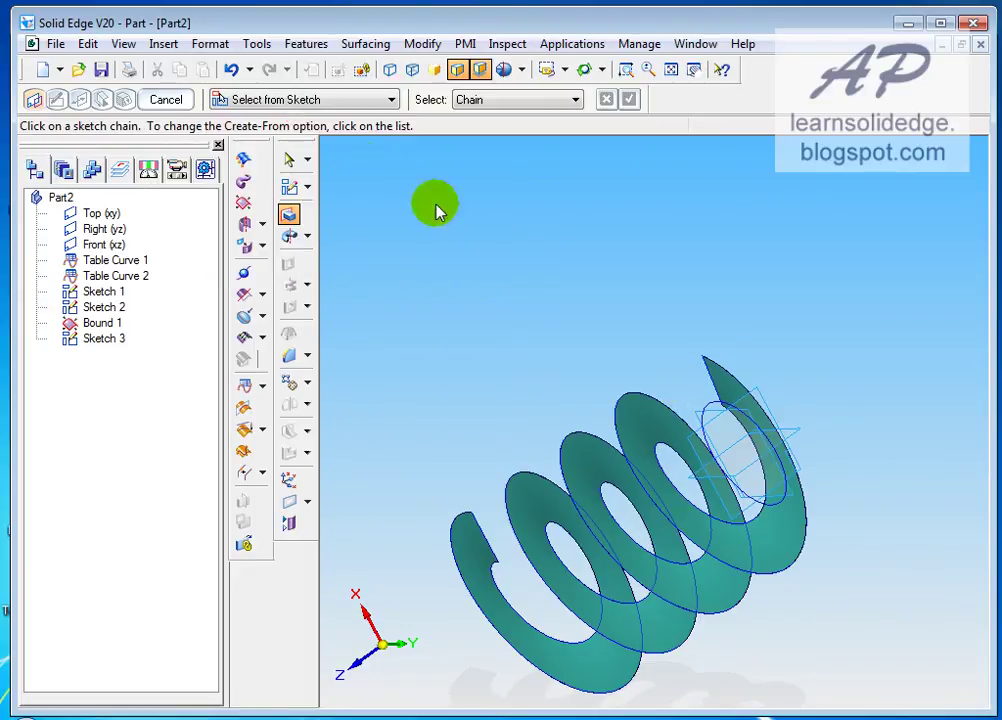
{"action": "left_click", "coordinate": [706, 438]}
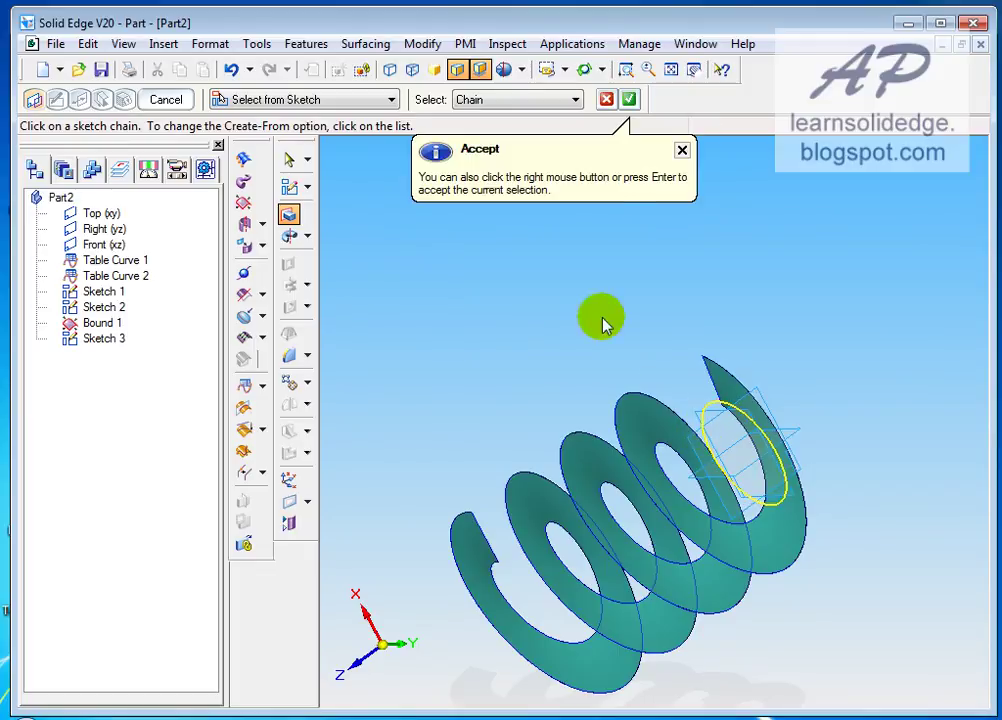
{"action": "left_click", "coordinate": [632, 100]}
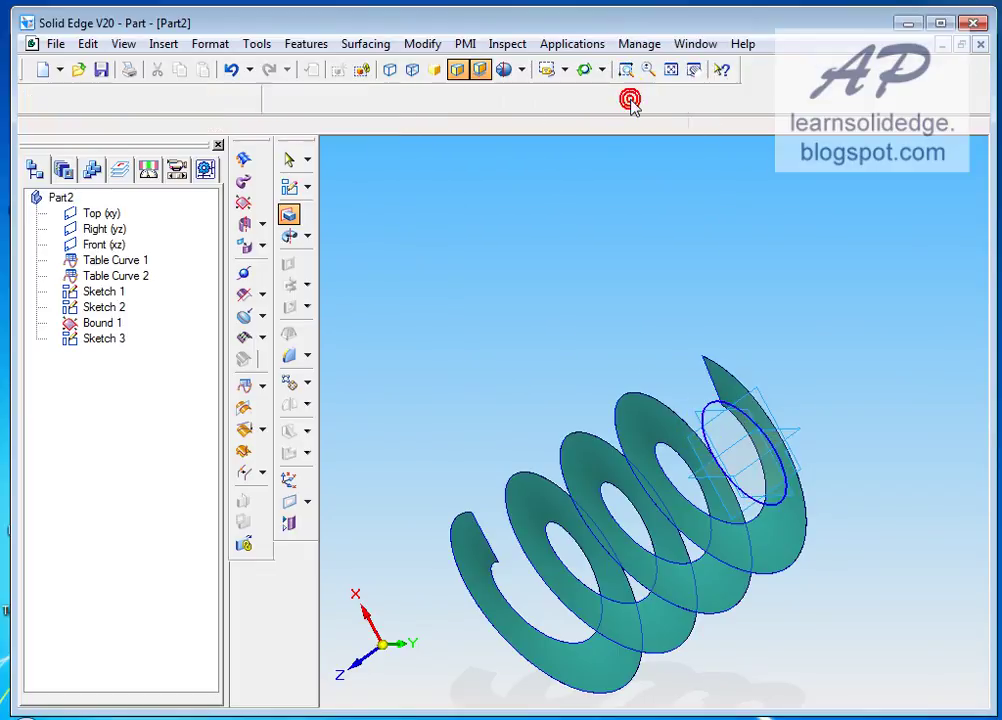
Extrude the circle 440 mm to the chosen side to form Protrusion 1.
{"action": "middle_click_drag", "start_coordinate": [472, 250], "coordinate": [609, 416]}
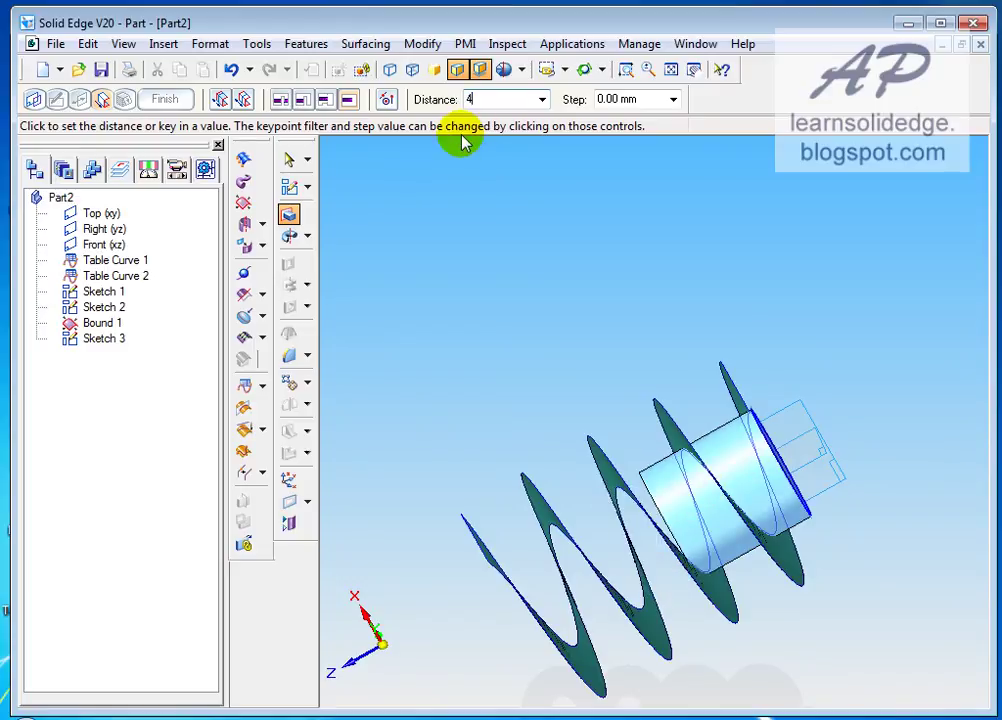
{"action": "type", "text": "0"}
{"action": "key", "text": "Return"}
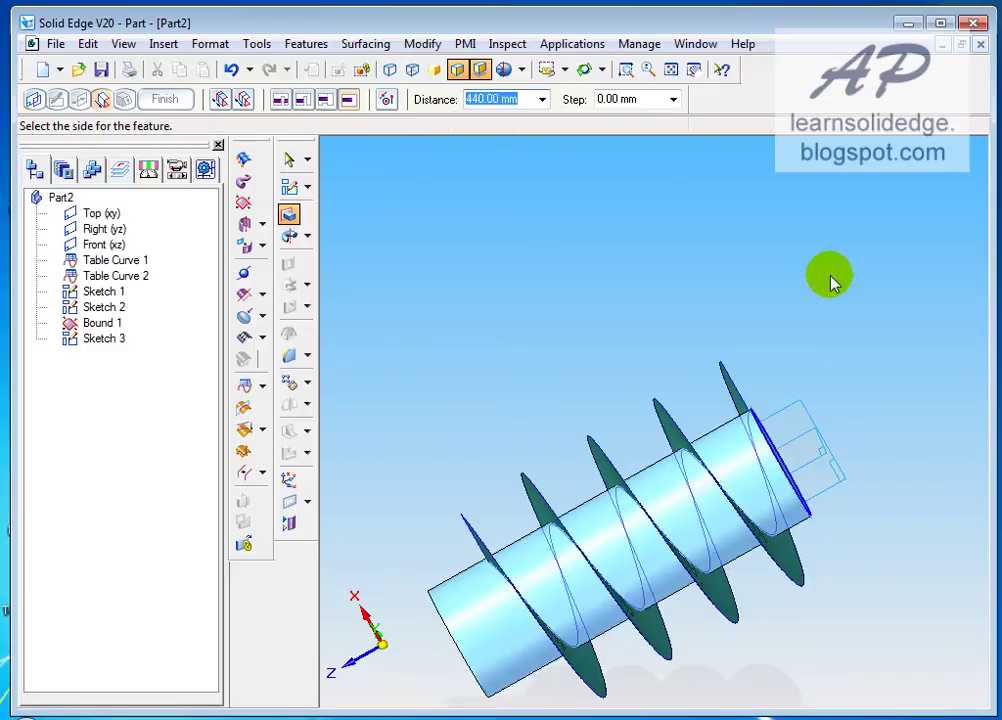
{"action": "left_click", "coordinate": [473, 620]}
{"action": "mouse_move", "coordinate": [503, 362]}
{"action": "middle_mouse_down"}
{"action": "mouse_move", "coordinate": [536, 378]}
{"action": "mouse_move", "coordinate": [565, 455]}
{"action": "mouse_move", "coordinate": [297, 188]}
{"action": "middle_mouse_up"}
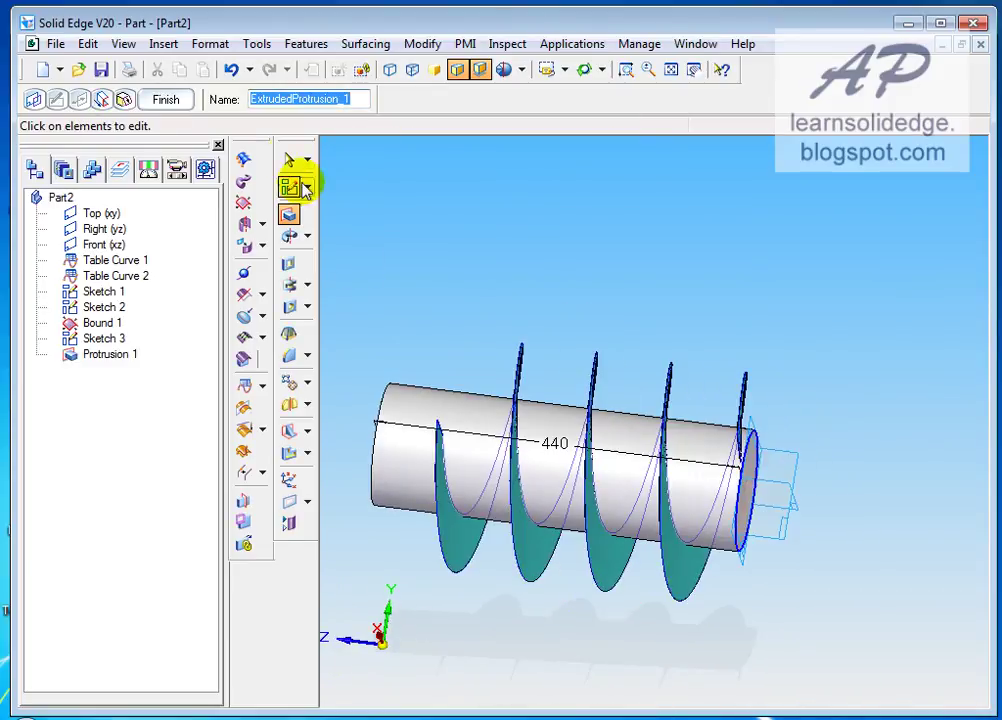
{"action": "left_click", "coordinate": [166, 99]}
{"action": "mouse_move", "coordinate": [564, 264]}
{"action": "middle_mouse_down"}
{"action": "mouse_move", "coordinate": [682, 282]}
{"action": "mouse_move", "coordinate": [465, 313]}
{"action": "mouse_move", "coordinate": [463, 414]}
{"action": "mouse_move", "coordinate": [564, 459]}
{"action": "mouse_move", "coordinate": [478, 460]}
{"action": "middle_mouse_up"}
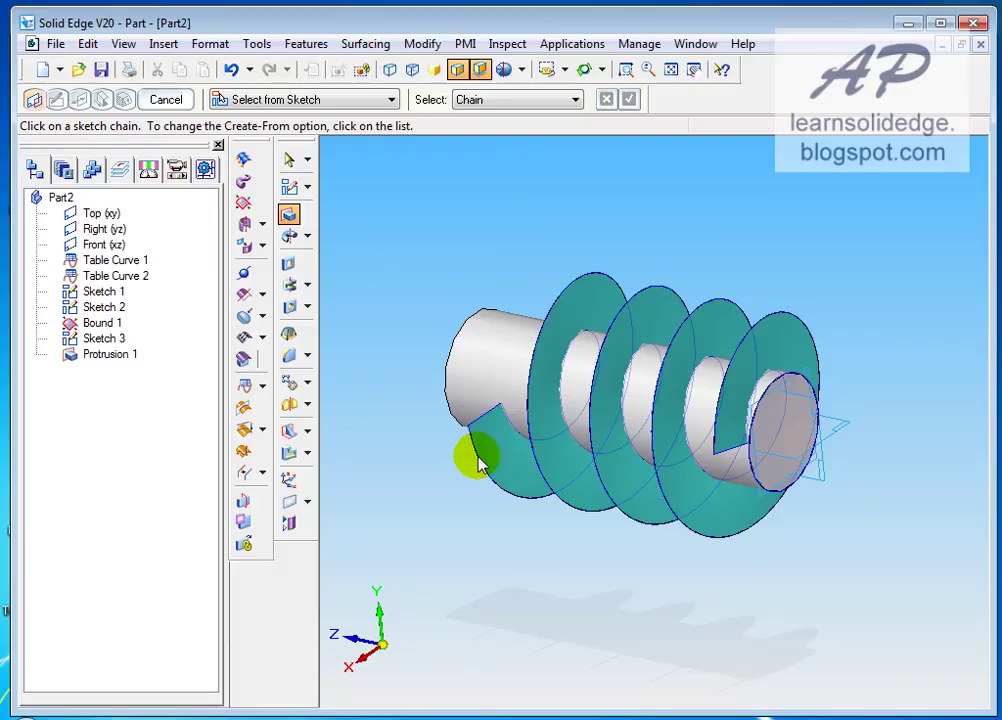
{"action": "middle_click_drag", "start_coordinate": [478, 460], "coordinate": [488, 463]}
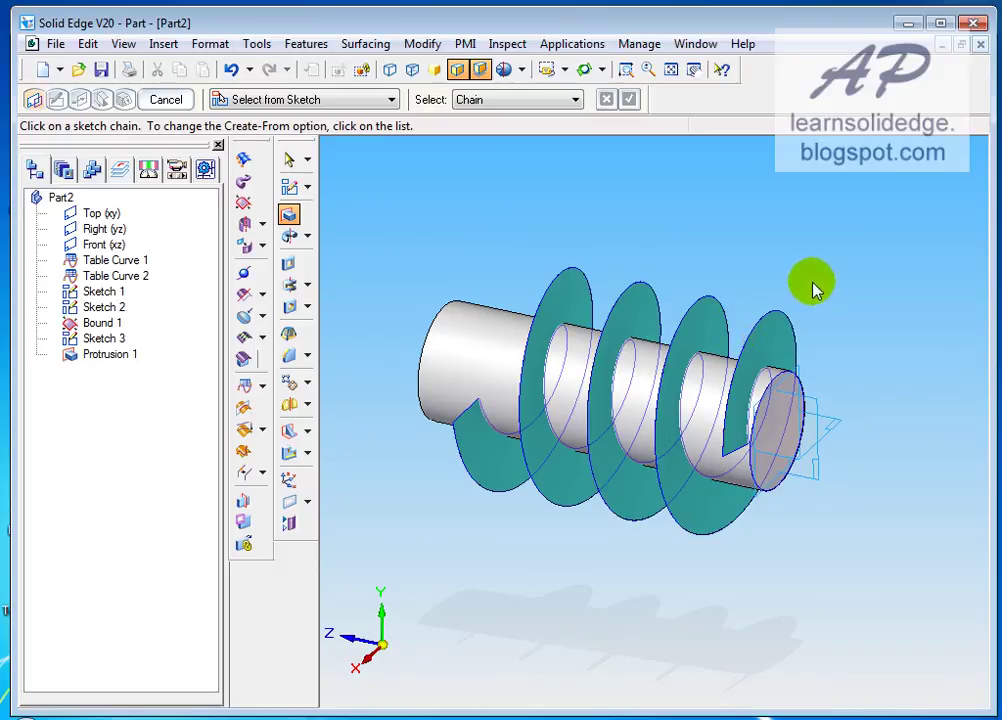
{"action": "middle_click_drag", "start_coordinate": [365, 257], "coordinate": [378, 280]}
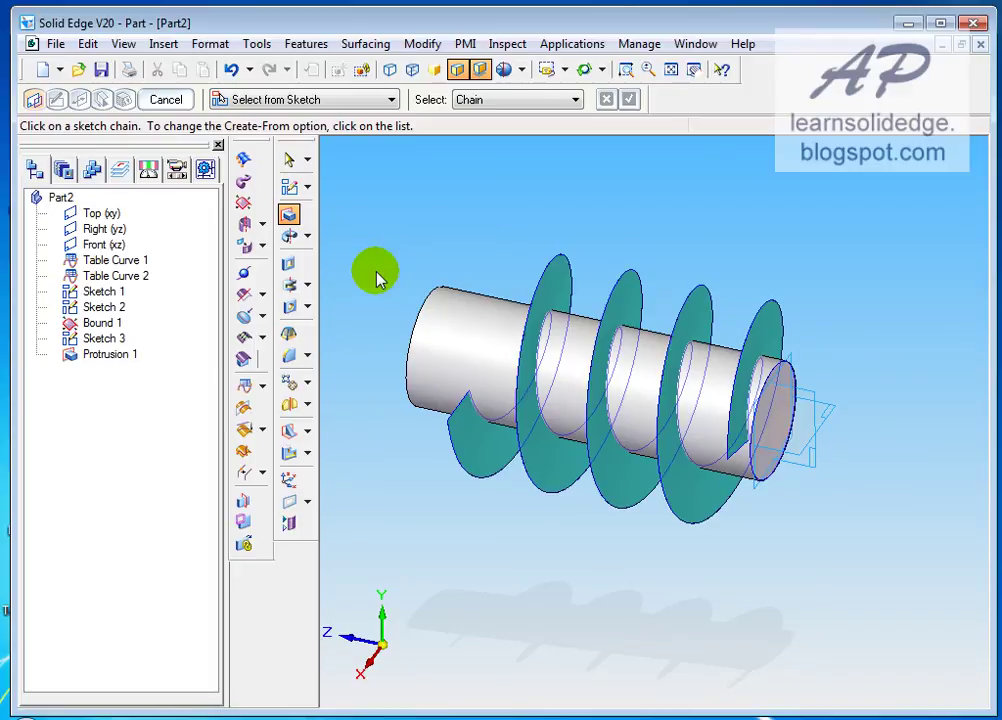
Thicken the Bound 1 helical flight surface by 4 mm on the chosen side.
{"action": "left_click", "coordinate": [307, 453]}
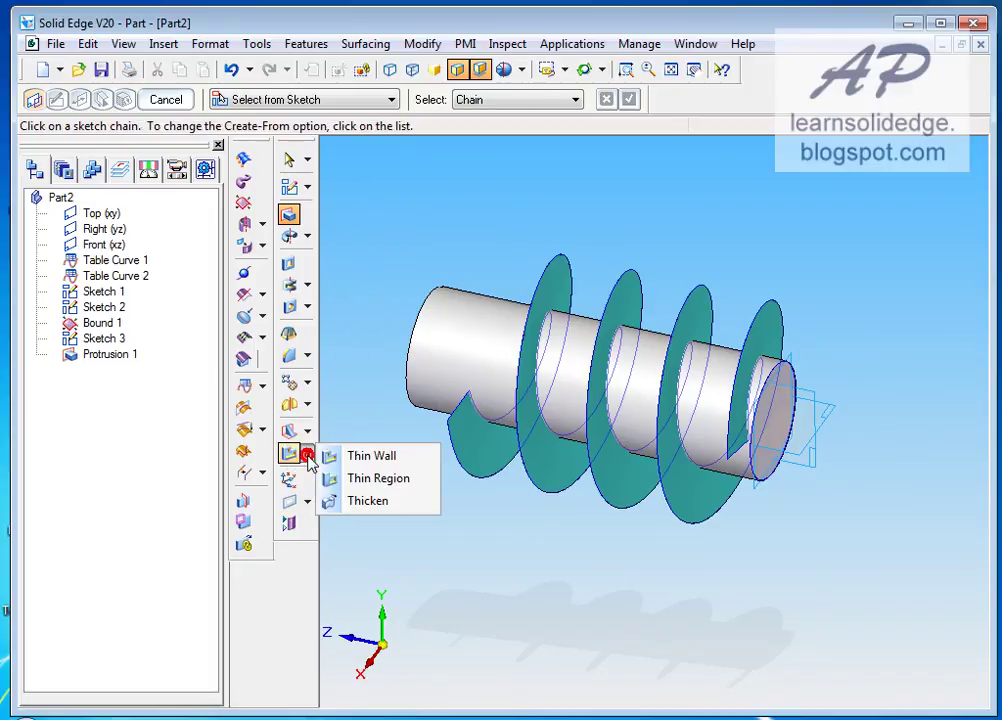
{"action": "left_click", "coordinate": [366, 503]}
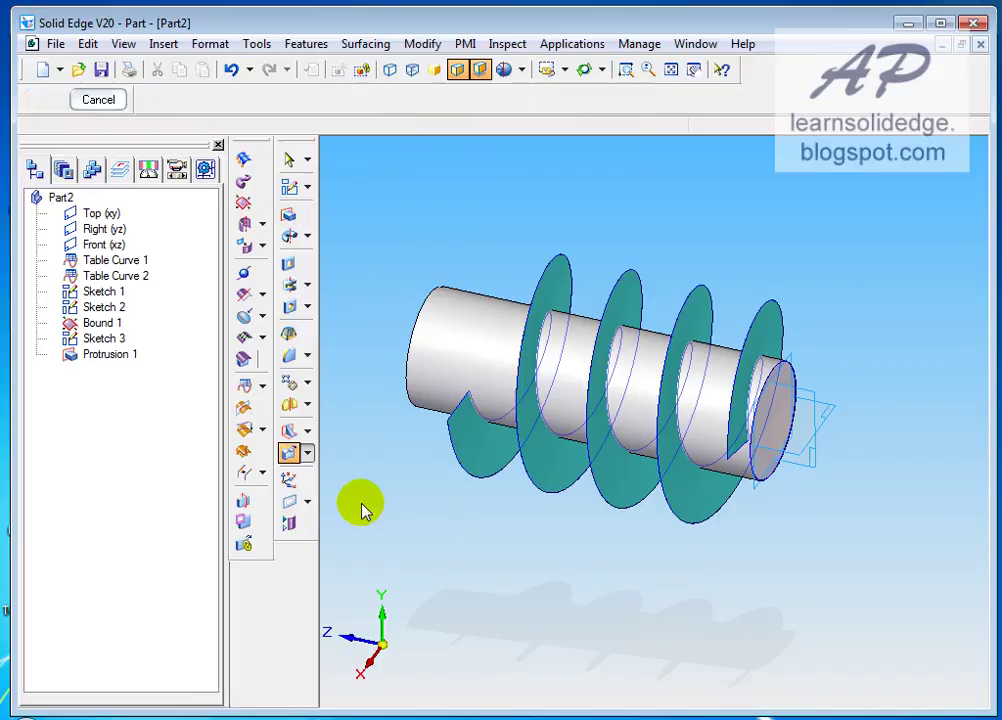
{"action": "left_click", "coordinate": [560, 283]}
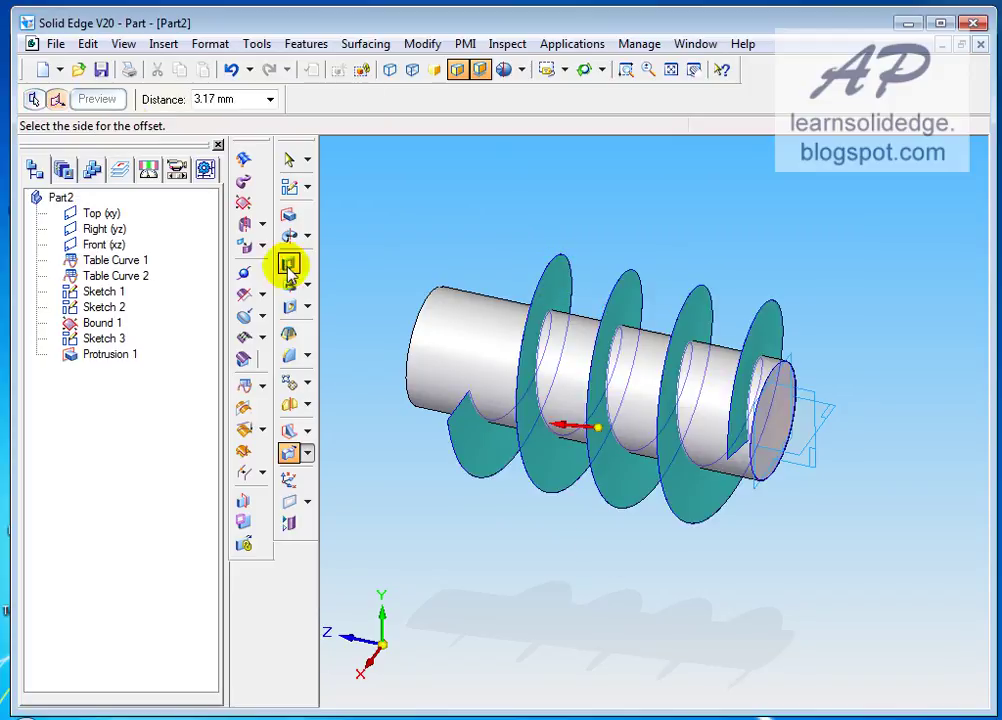
{"action": "left_click", "coordinate": [249, 99]}
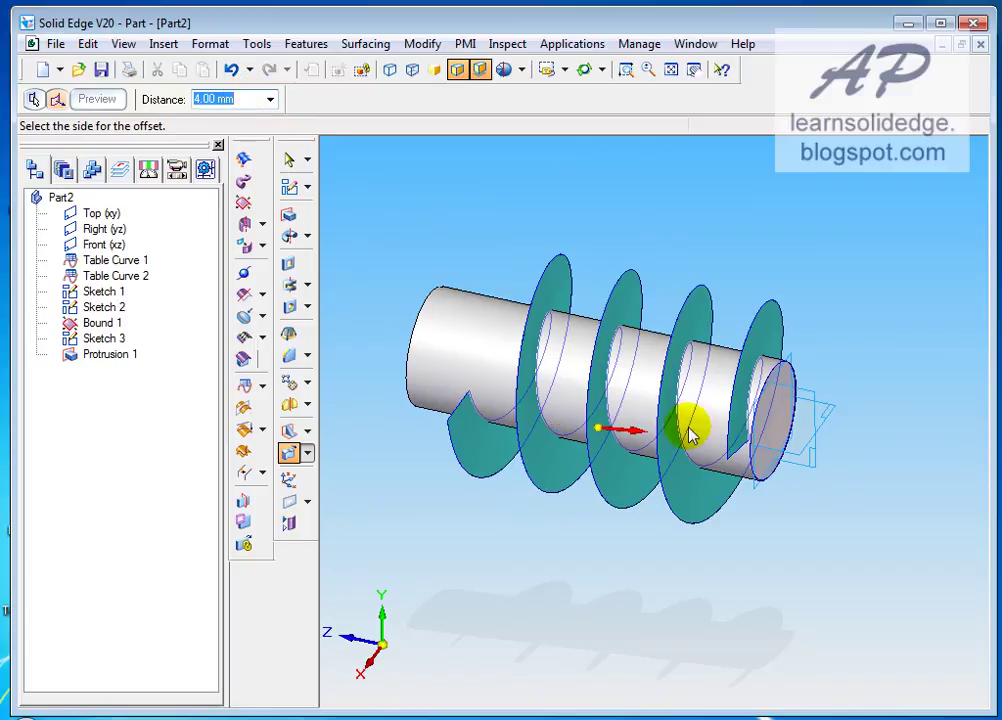
{"action": "left_click", "coordinate": [605, 445]}
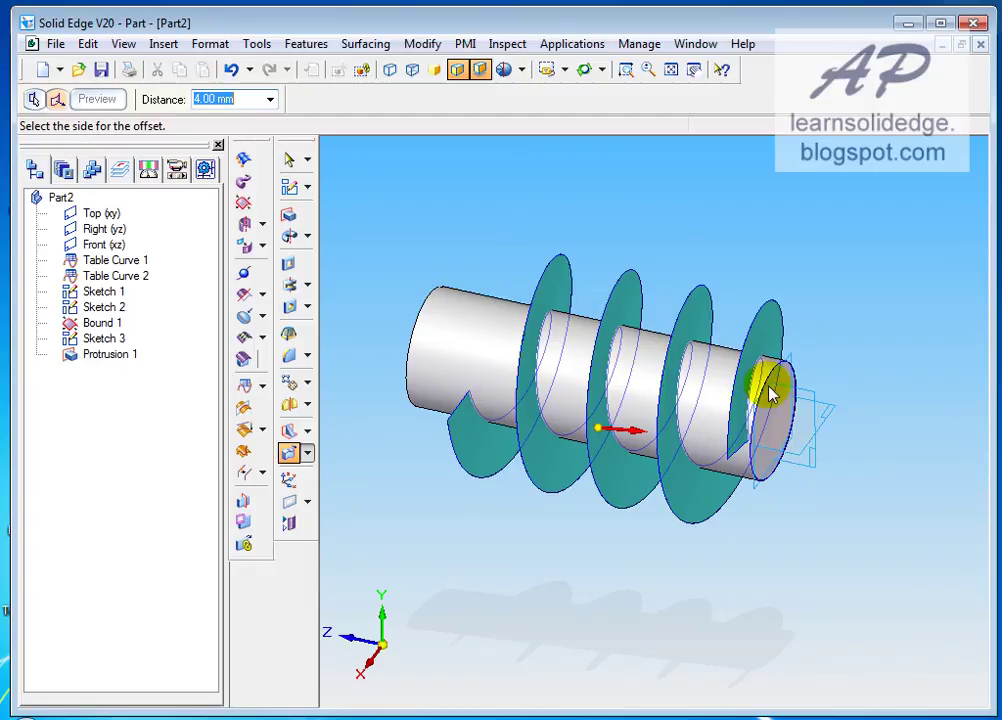
{"action": "left_click", "coordinate": [617, 476]}
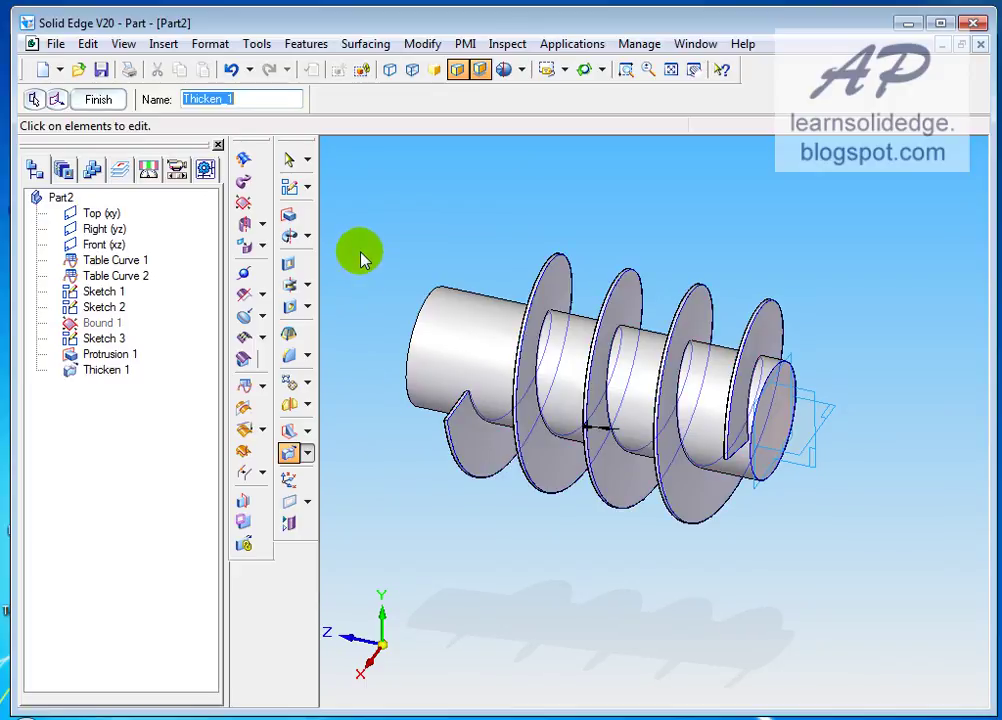
{"action": "left_click", "coordinate": [105, 100]}
{"action": "left_click", "coordinate": [393, 237]}
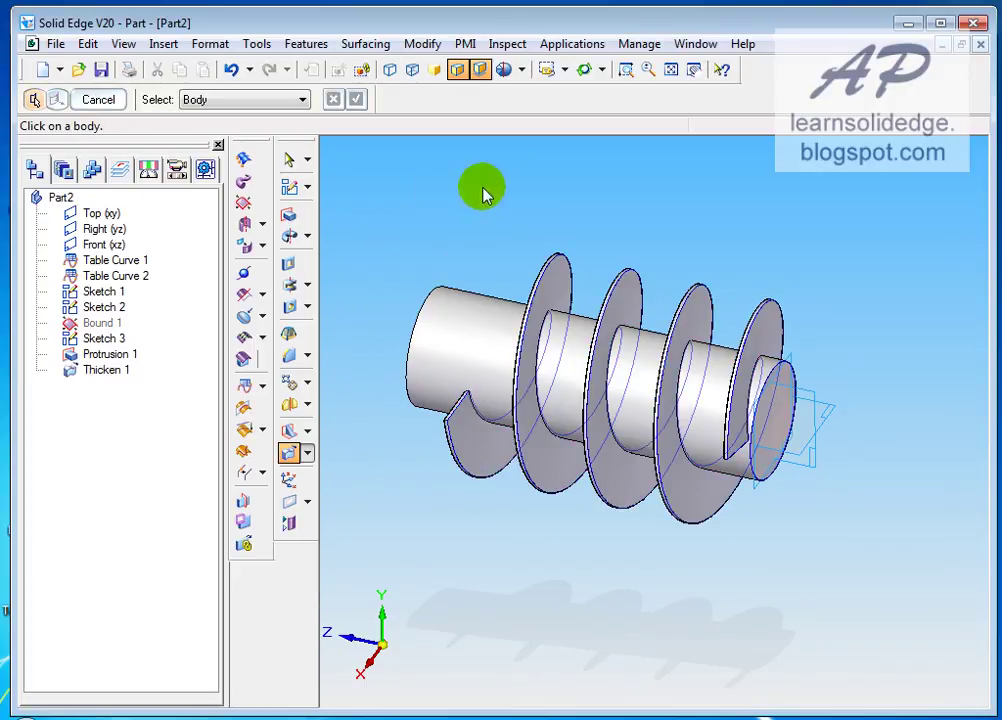